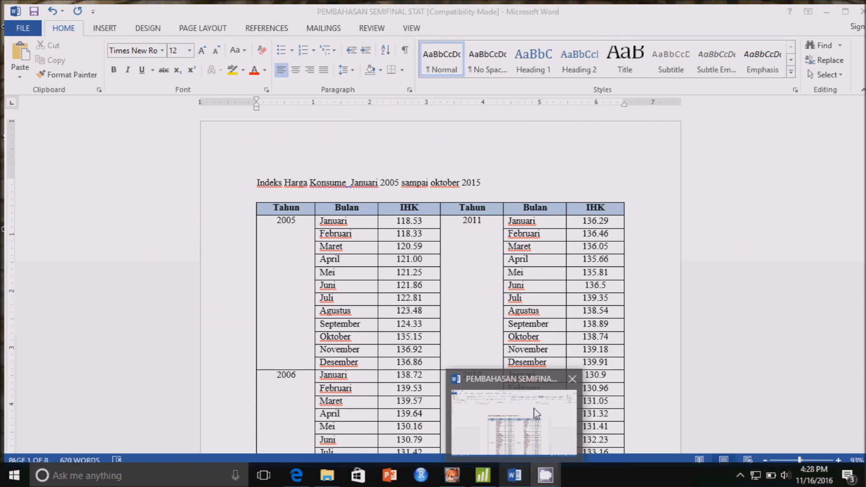
Step: Bring up the Word document PEMBAHASAN SEMIFINAL STAT, correct "Konsume" to "Konsumen" in the table's heading, and look through the IHK table
{"action": "left_click", "coordinate": [537, 413]}
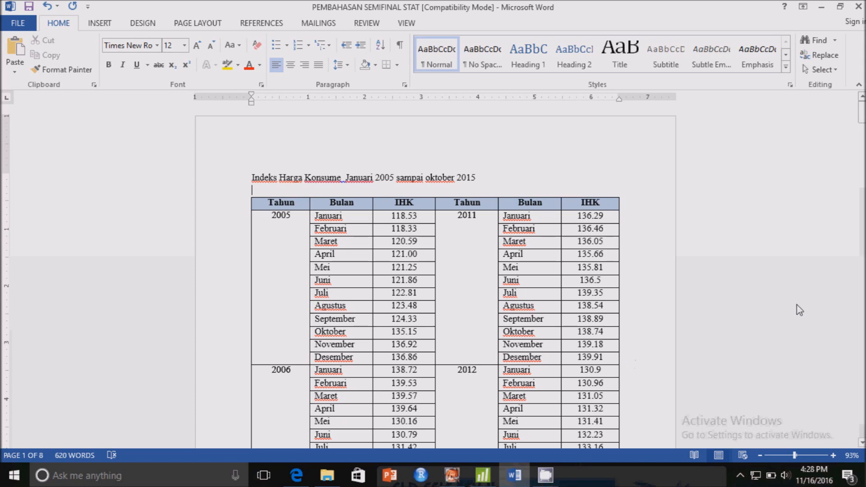
{"action": "mouse_move", "coordinate": [862, 115]}
{"action": "left_mouse_down"}
{"action": "mouse_move", "coordinate": [862, 161]}
{"action": "mouse_move", "coordinate": [862, 110]}
{"action": "left_mouse_up"}
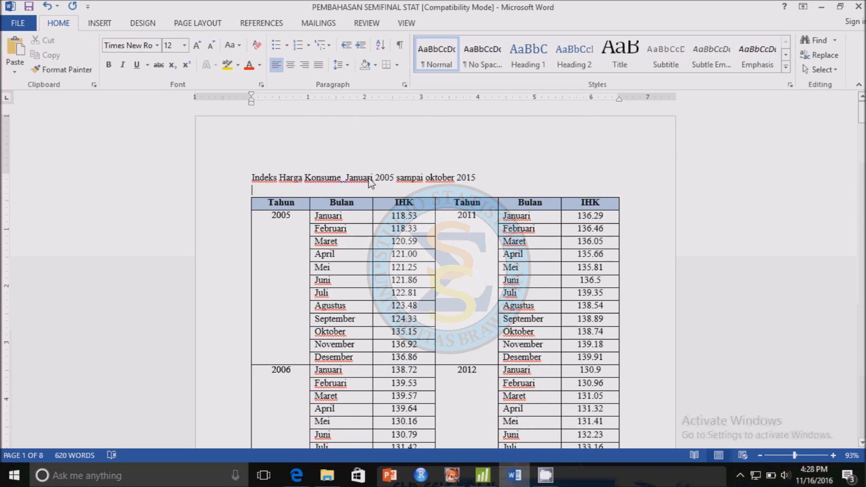
{"action": "left_click", "coordinate": [341, 179]}
{"action": "type", "text": "n"}
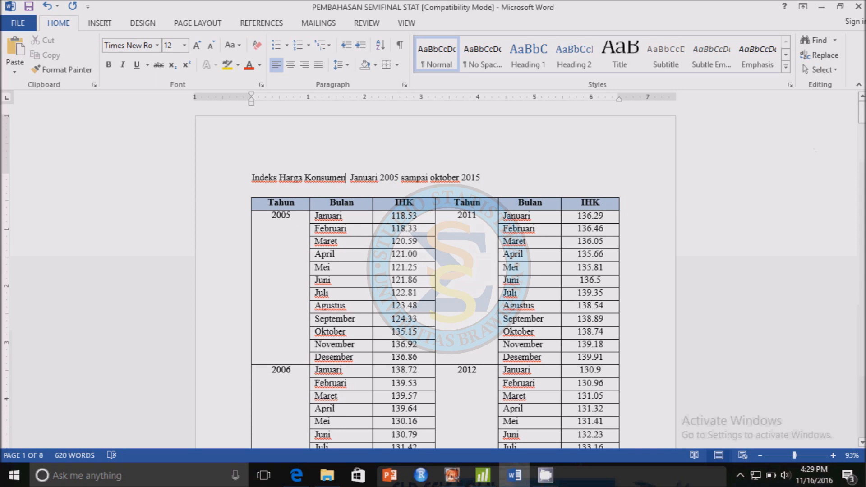
{"action": "left_click_drag", "start_coordinate": [863, 116], "coordinate": [863, 171]}
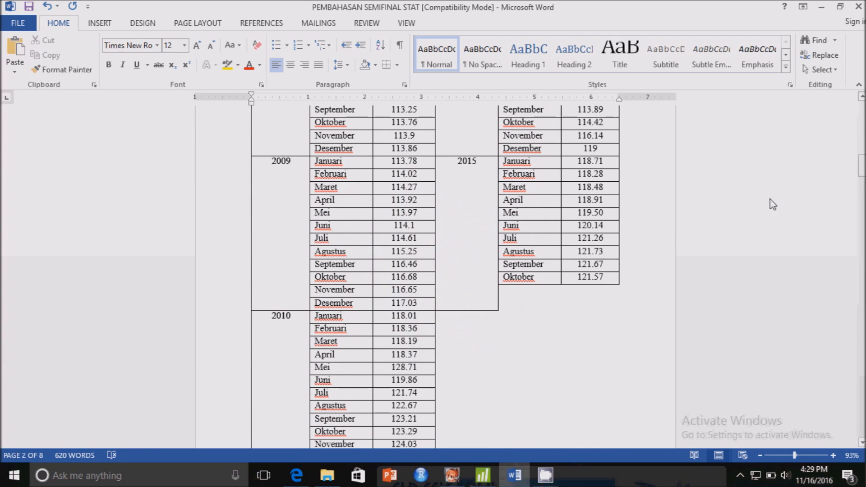
Step: Switch to Minitab and set up a Simple time series plot with IHK as the series
{"action": "left_click", "coordinate": [493, 481]}
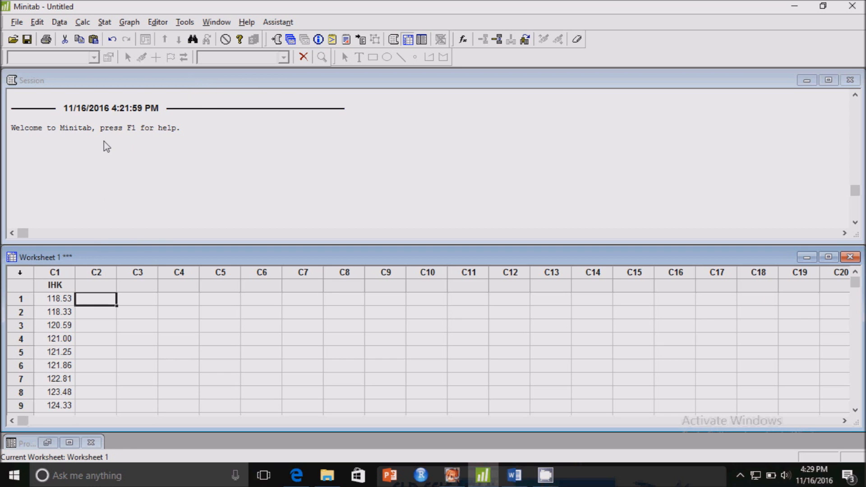
{"action": "left_click", "coordinate": [106, 24]}
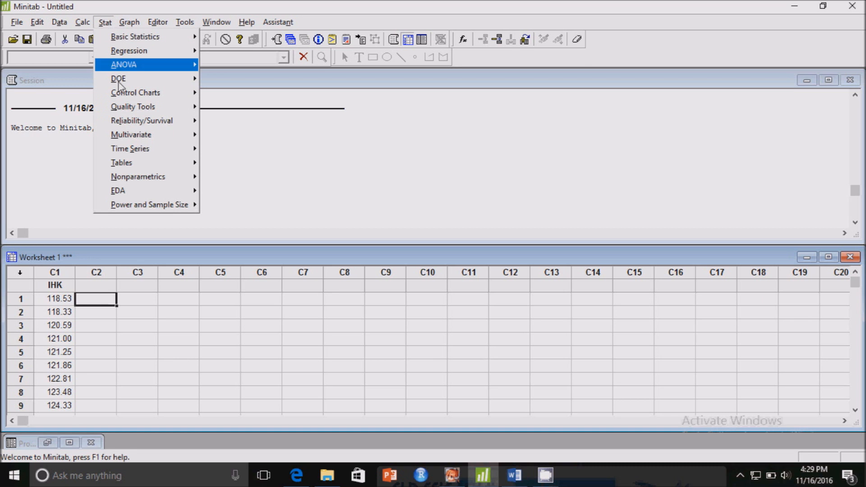
{"action": "mouse_move", "coordinate": [184, 152]}
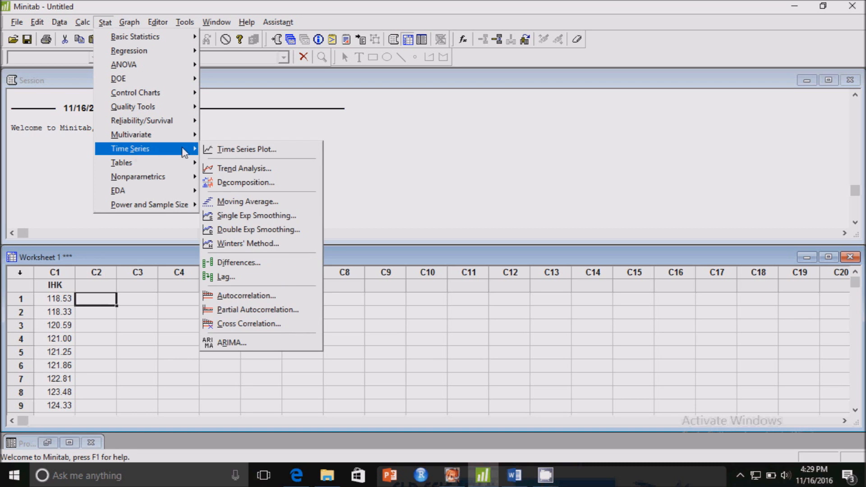
{"action": "left_click", "coordinate": [224, 150]}
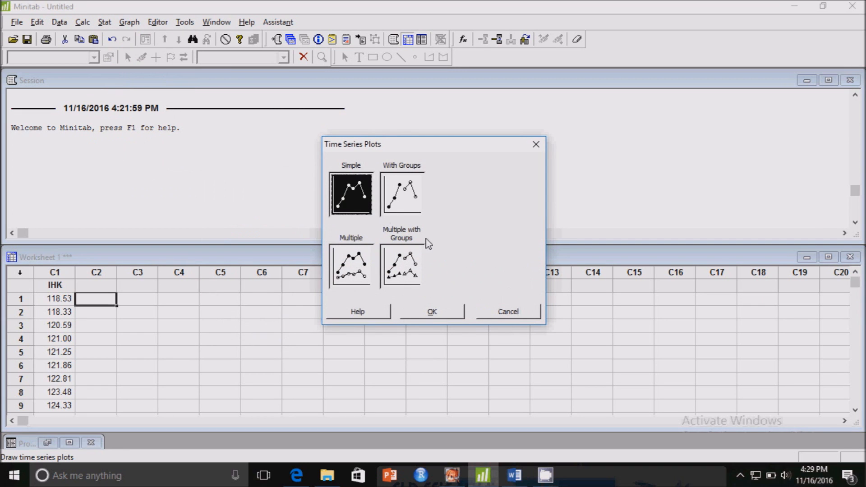
{"action": "left_click", "coordinate": [431, 312]}
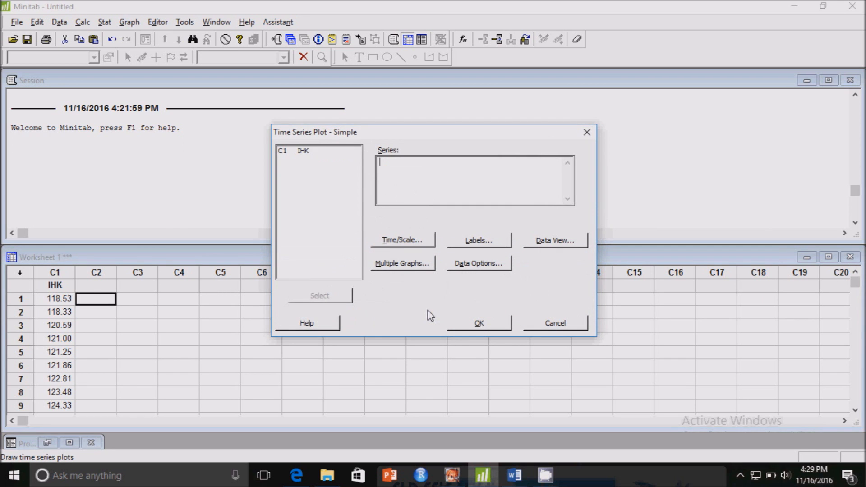
{"action": "double_click", "coordinate": [301, 151]}
Step: Set the plot's time scale to Calendar, Month Year, starting at month 1 of 2005, and generate the IHK plot, moving its window clear of the session text
{"action": "left_click", "coordinate": [426, 246]}
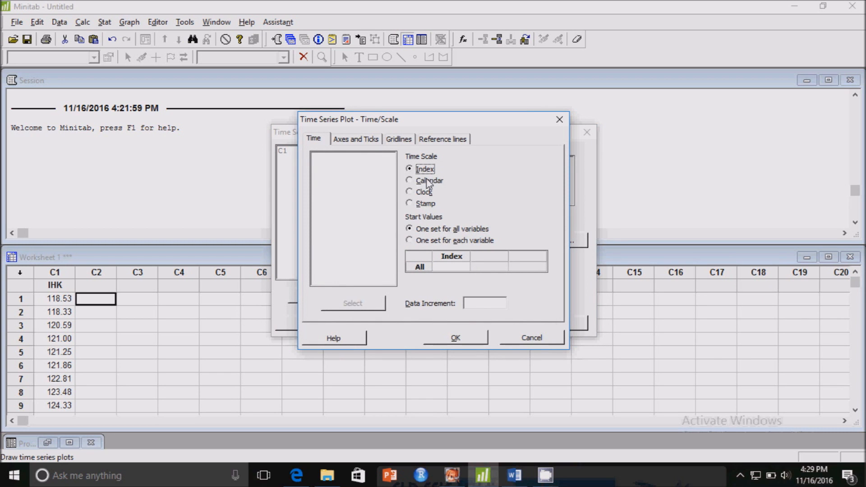
{"action": "left_click", "coordinate": [411, 181]}
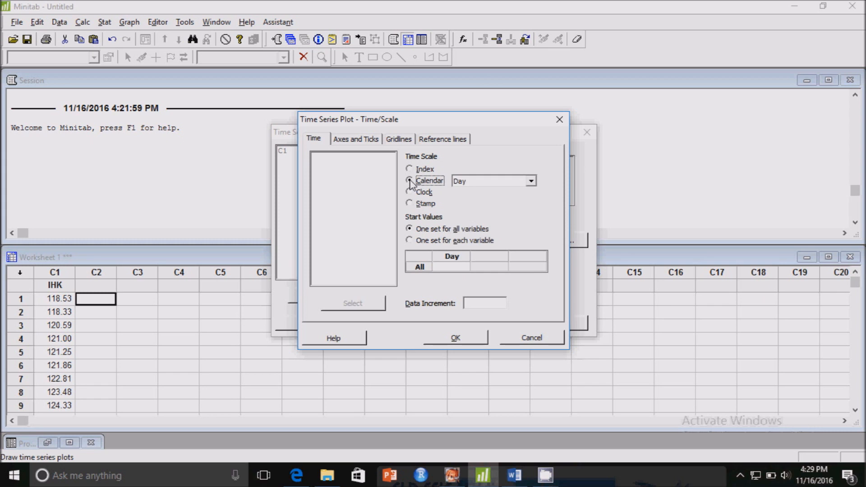
{"action": "left_click", "coordinate": [470, 183]}
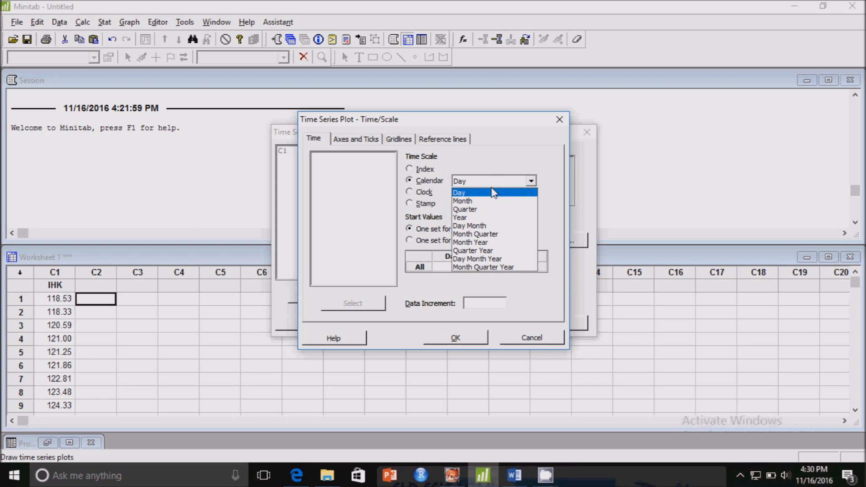
{"action": "left_click", "coordinate": [485, 246]}
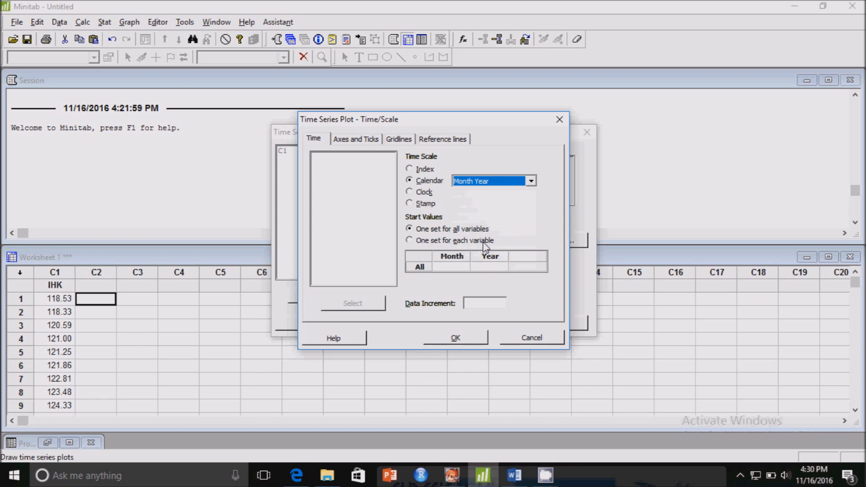
{"action": "left_click", "coordinate": [445, 267]}
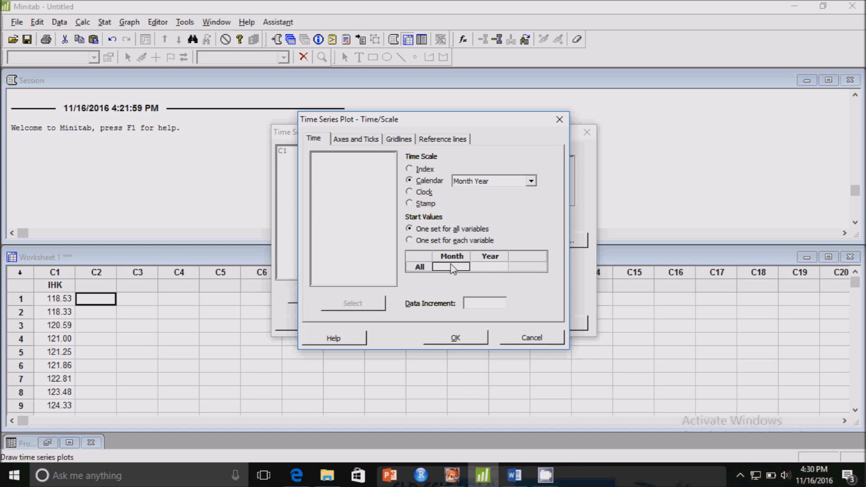
{"action": "type", "text": "1"}
{"action": "left_click", "coordinate": [457, 340]}
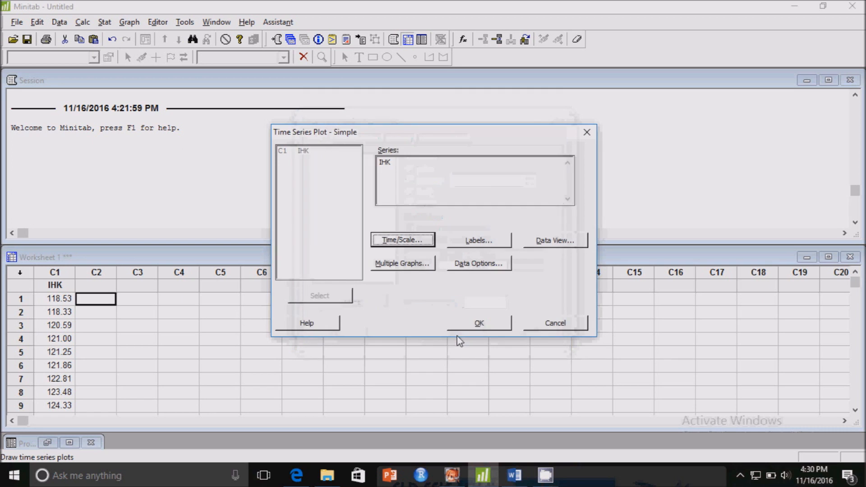
{"action": "left_click", "coordinate": [472, 326]}
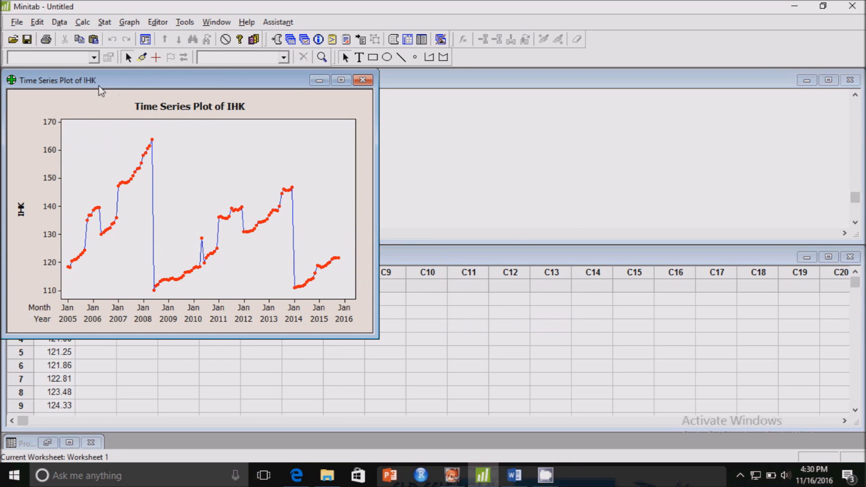
{"action": "left_click_drag", "start_coordinate": [96, 86], "coordinate": [336, 122]}
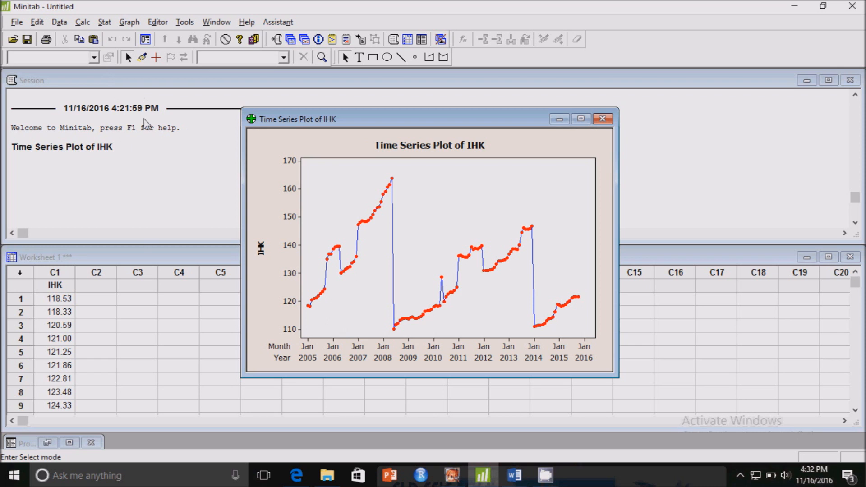
Step: Run a Box-Cox transformation on IHK with all observations in one column and a subgroup size of 1
{"action": "left_click", "coordinate": [206, 173]}
{"action": "left_click", "coordinate": [105, 22]}
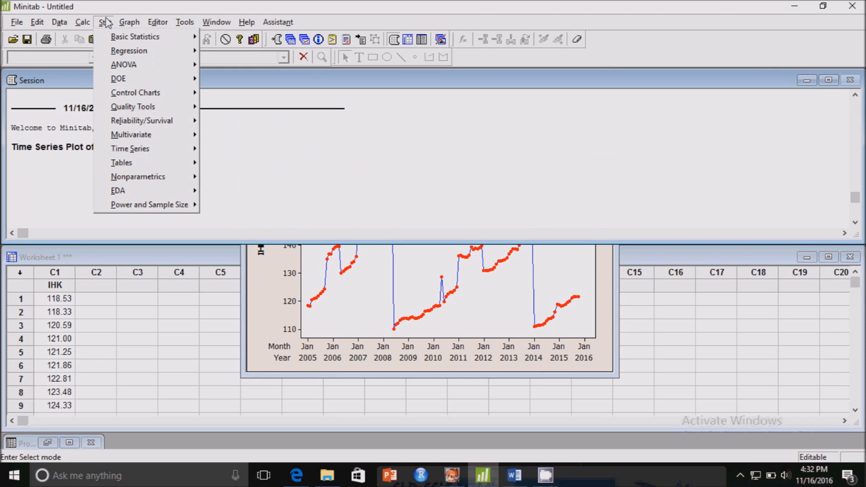
{"action": "mouse_move", "coordinate": [153, 150]}
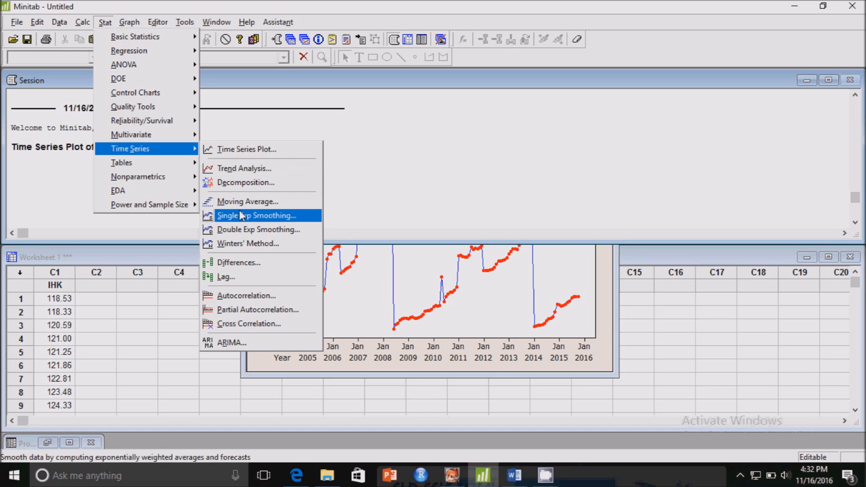
{"action": "mouse_move", "coordinate": [164, 92]}
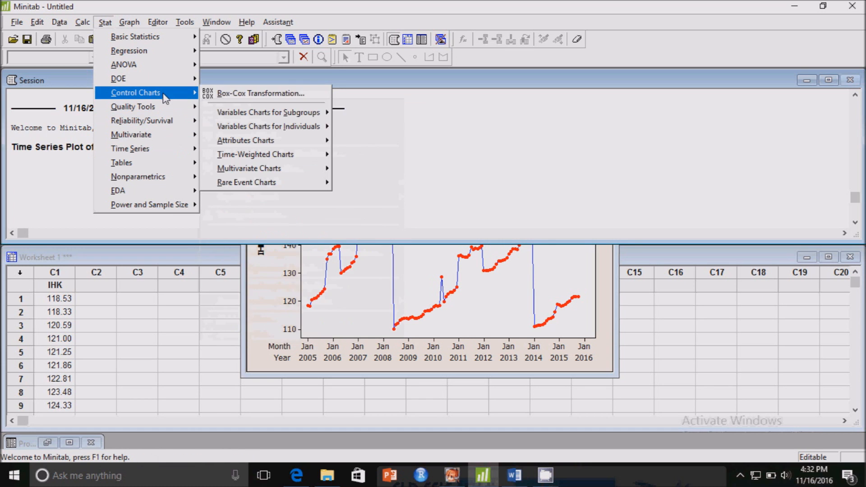
{"action": "left_click", "coordinate": [234, 96]}
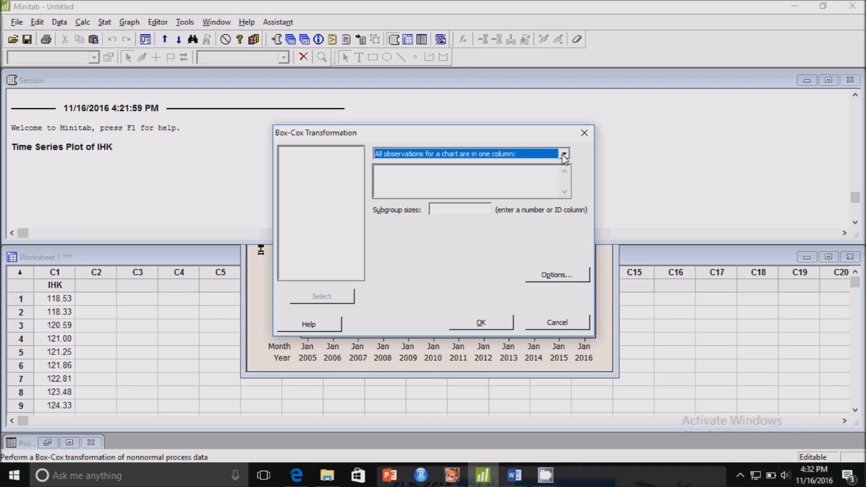
{"action": "left_click", "coordinate": [564, 155]}
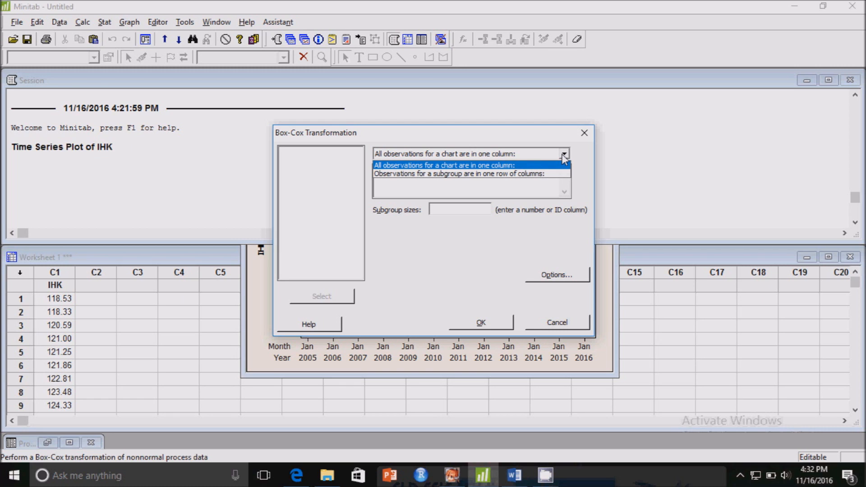
{"action": "left_click", "coordinate": [561, 154]}
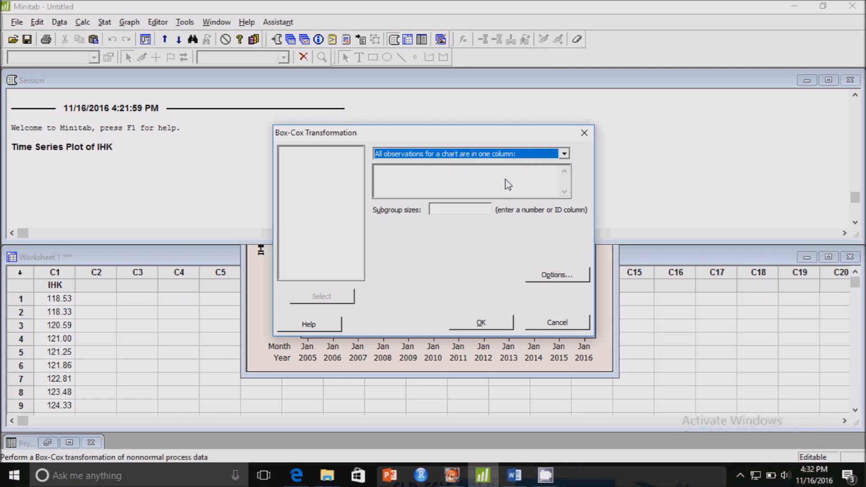
{"action": "left_click", "coordinate": [435, 169]}
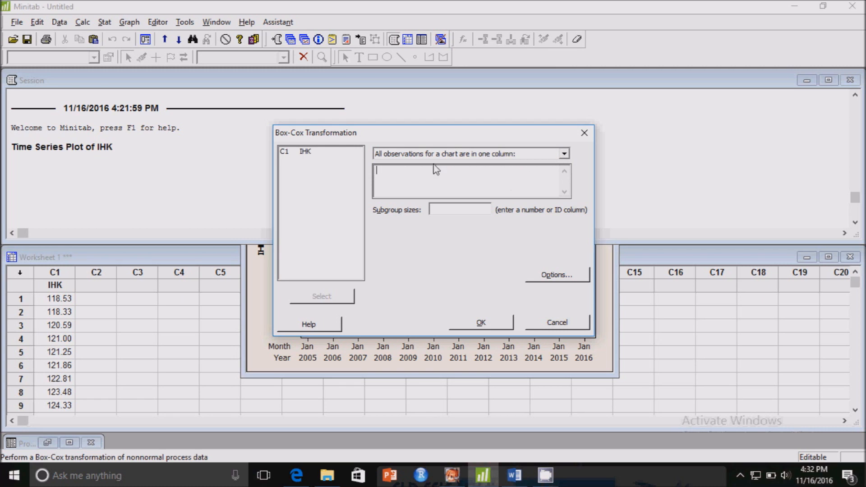
{"action": "double_click", "coordinate": [313, 155]}
{"action": "left_click", "coordinate": [451, 211]}
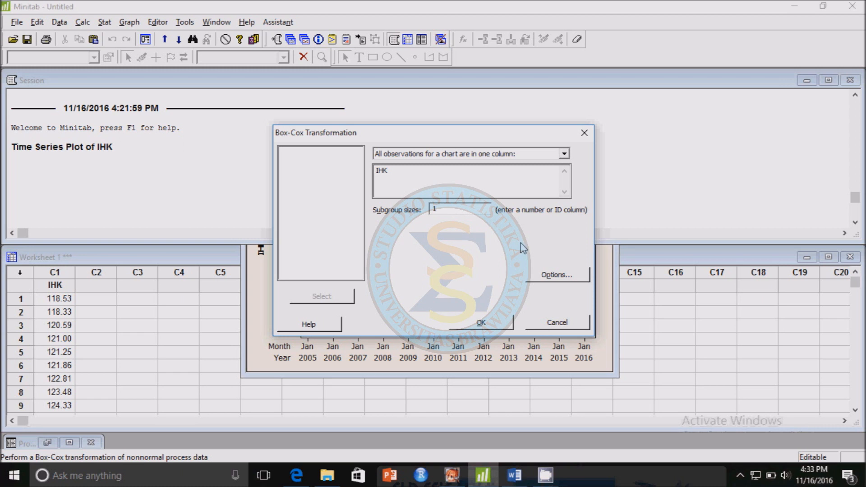
{"action": "left_click", "coordinate": [488, 325]}
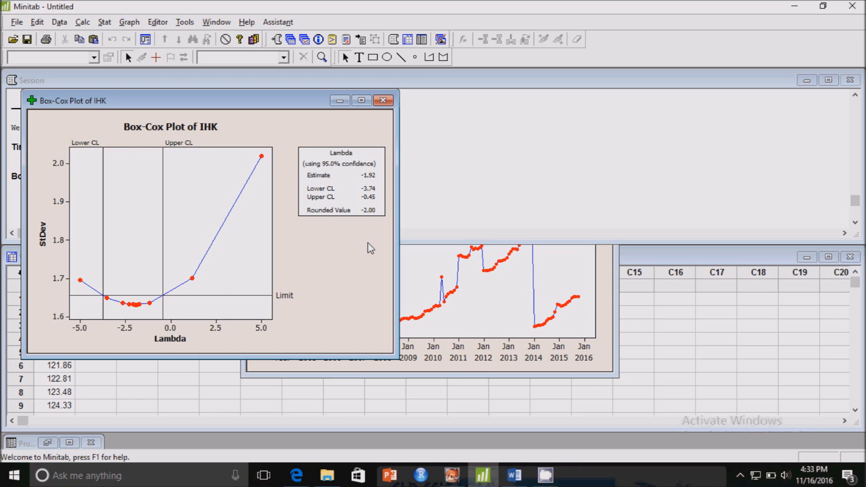
Step: Rerun the Box-Cox transformation of IHK, storing the transformed data in C2, and bring the worksheet to the front
{"action": "left_click", "coordinate": [434, 256]}
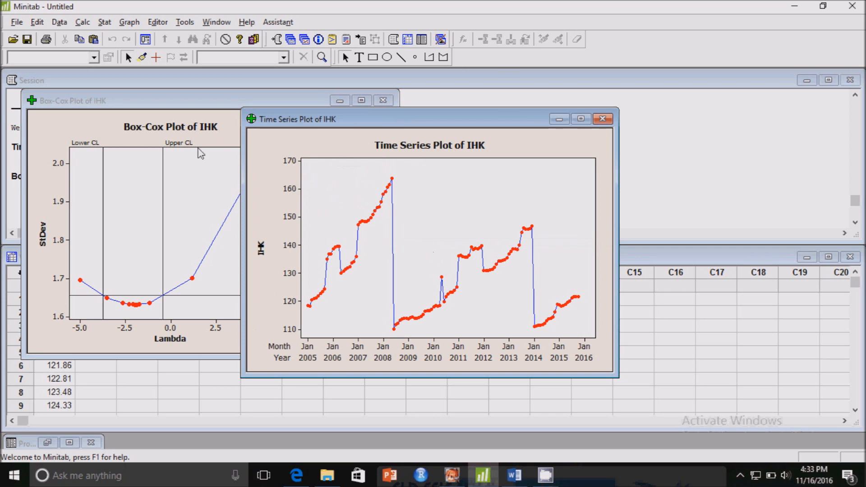
{"action": "left_click", "coordinate": [103, 22]}
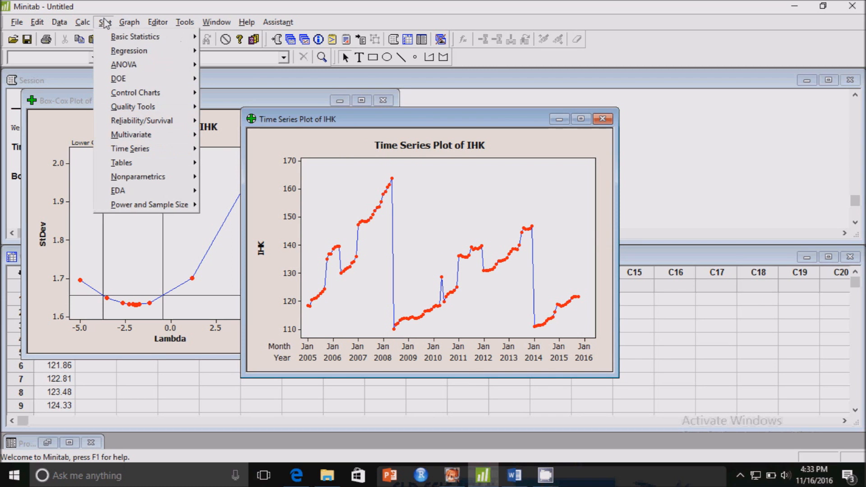
{"action": "mouse_move", "coordinate": [181, 94]}
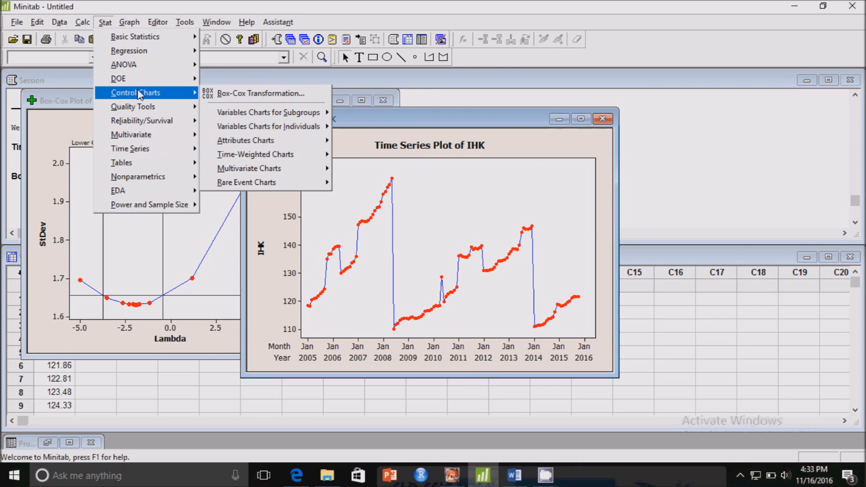
{"action": "left_click", "coordinate": [223, 95]}
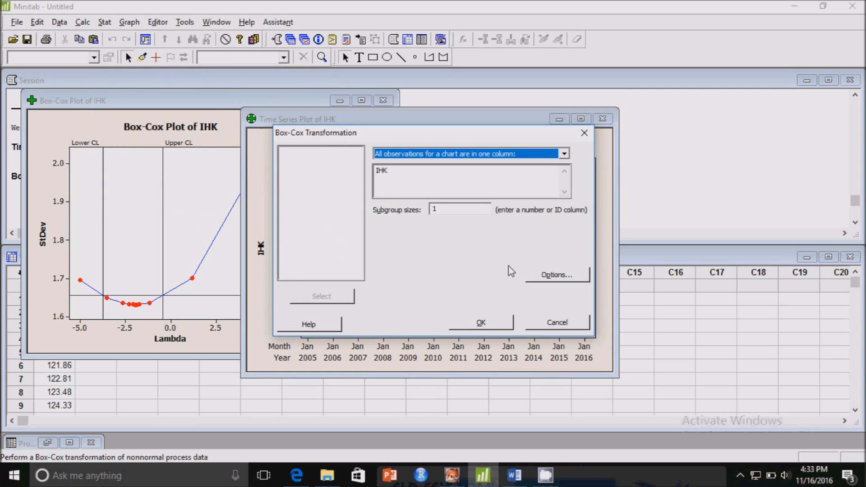
{"action": "left_click", "coordinate": [552, 276]}
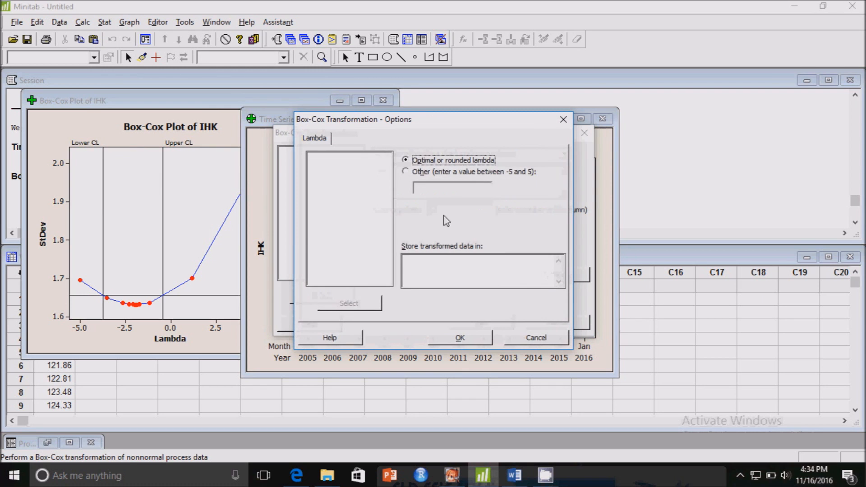
{"action": "left_click", "coordinate": [429, 265]}
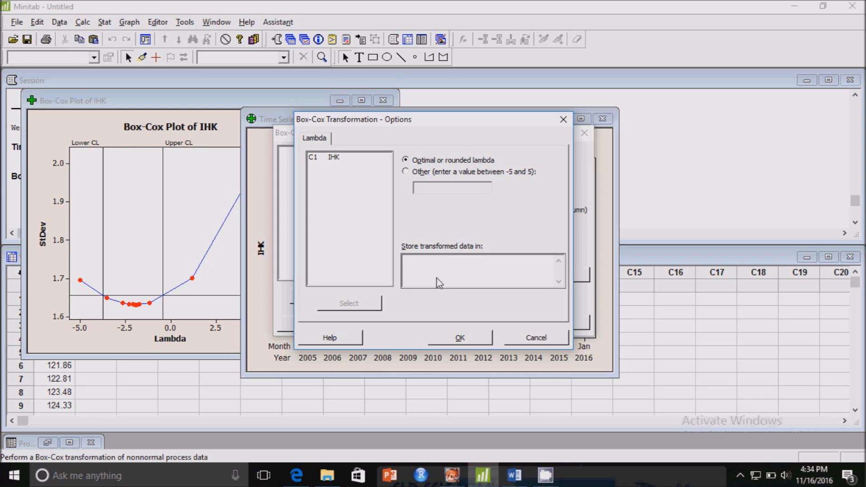
{"action": "type", "text": "C2"}
{"action": "left_click", "coordinate": [470, 339]}
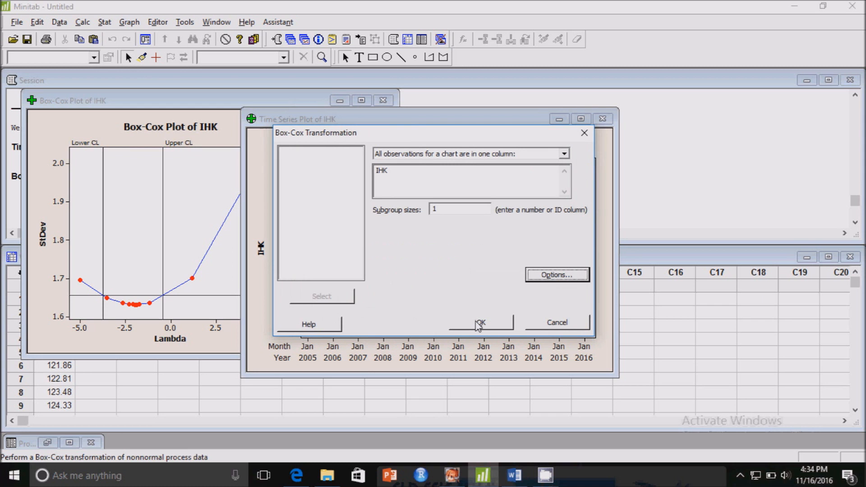
{"action": "left_click", "coordinate": [479, 324]}
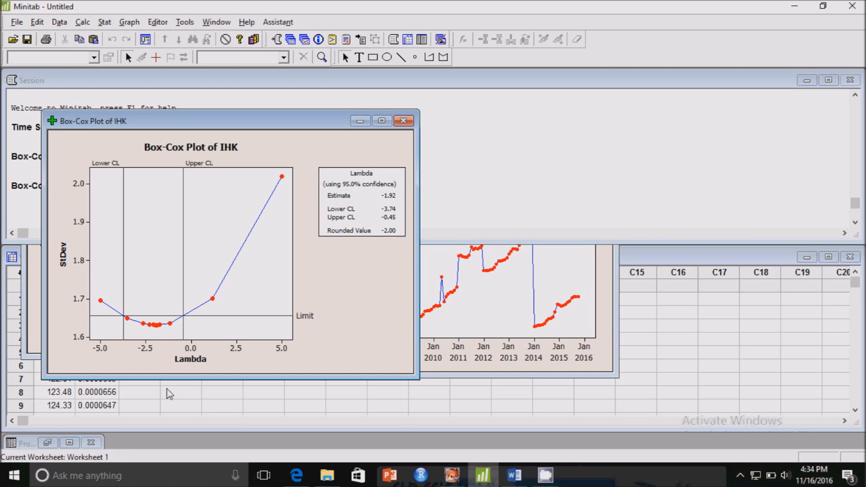
{"action": "left_click", "coordinate": [150, 398]}
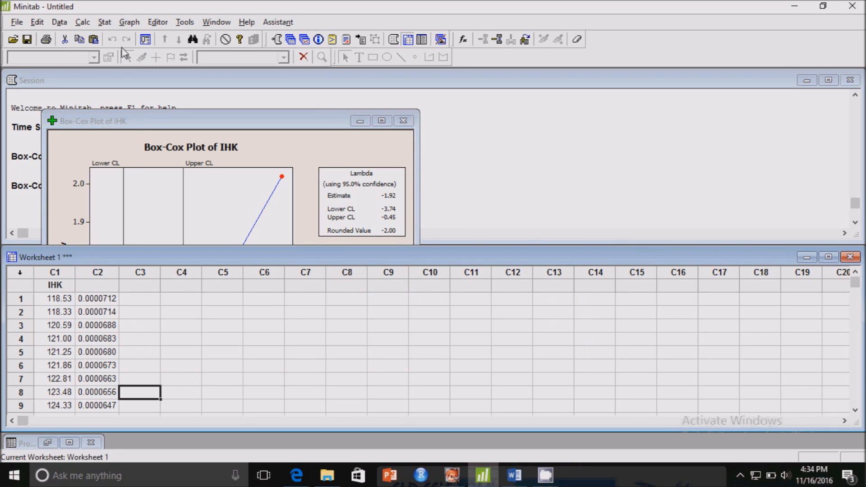
Step: Name worksheet column C2, which holds the transformed data, Trans1
{"action": "left_click", "coordinate": [103, 288]}
{"action": "type", "text": "T"}
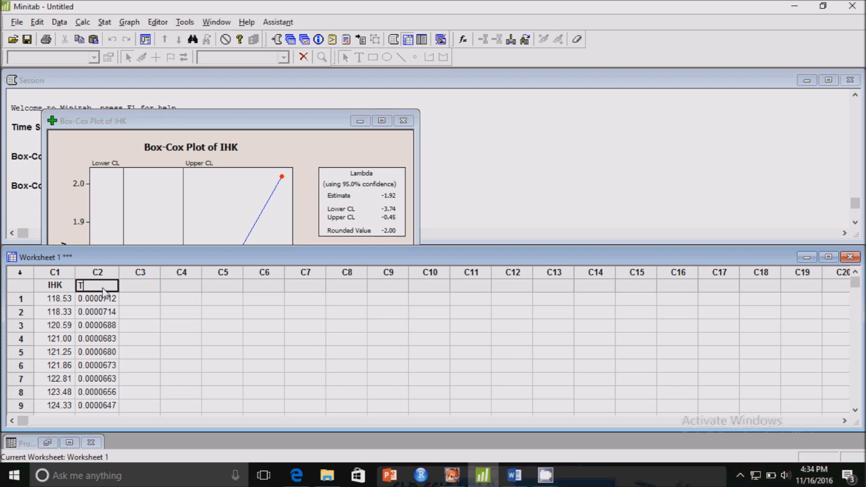
{"action": "type", "text": "rans1"}
Step: Reopen the Box-Cox transformation and clear the storage column for the transformed data in its options
{"action": "left_click", "coordinate": [104, 24]}
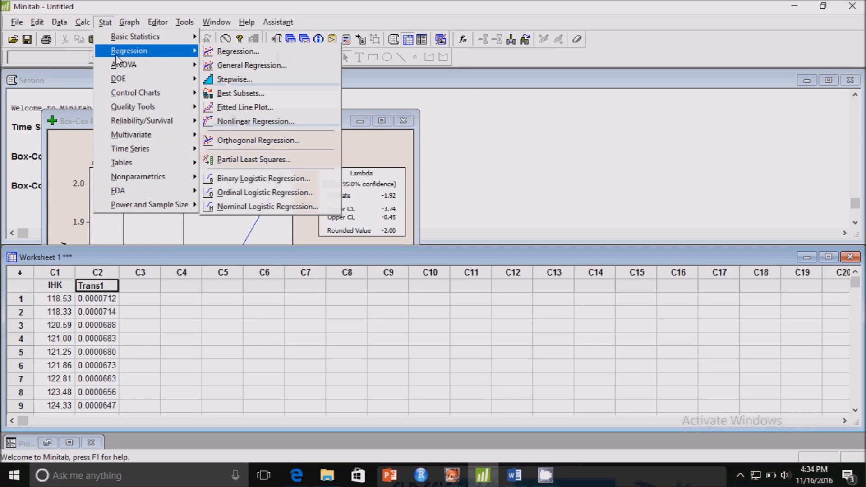
{"action": "mouse_move", "coordinate": [132, 96]}
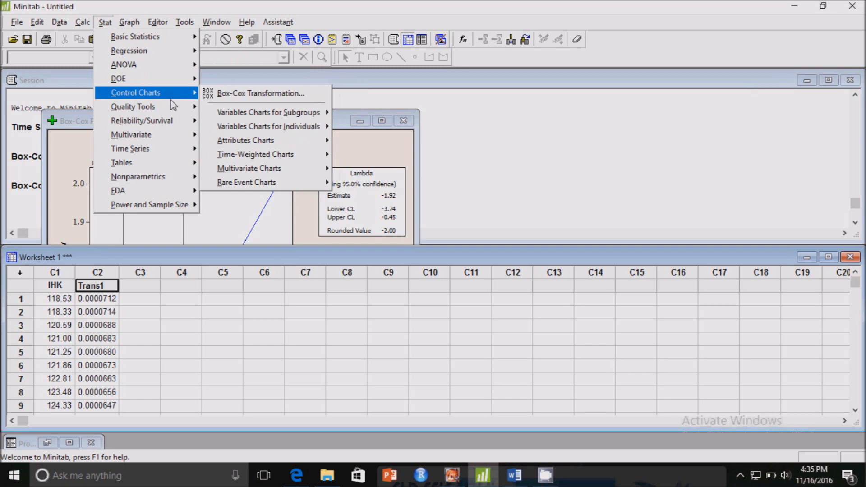
{"action": "left_click", "coordinate": [232, 96]}
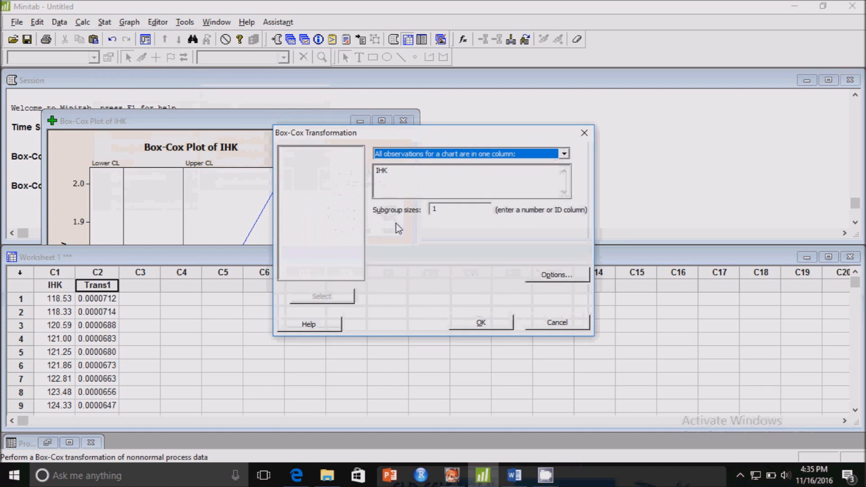
{"action": "left_click", "coordinate": [547, 275]}
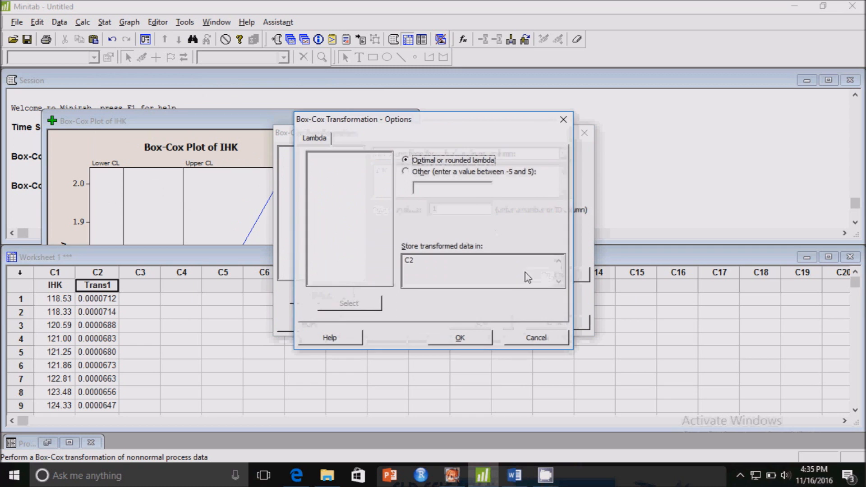
{"action": "left_click", "coordinate": [457, 266]}
{"action": "key", "text": "BackSpace"}
{"action": "key", "text": "BackSpace"}
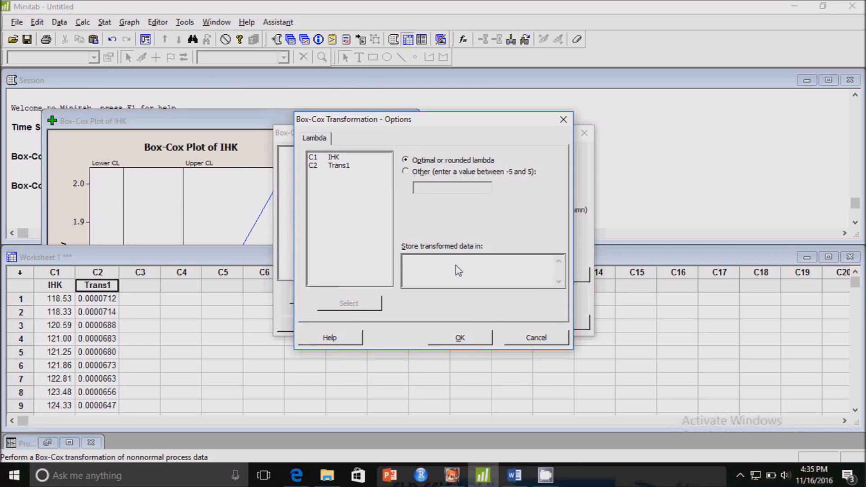
{"action": "left_click", "coordinate": [466, 339]}
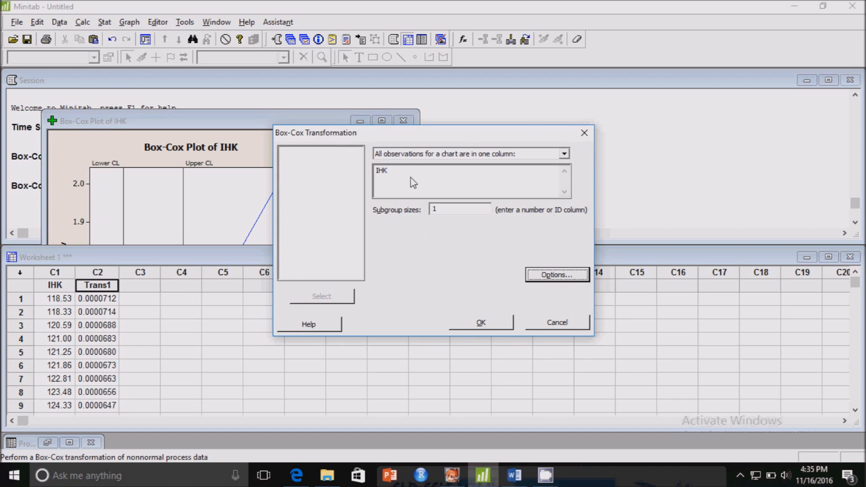
Step: Replace IHK with Trans1 as the Box-Cox data column and run the transformation with subgroup size 1
{"action": "left_click", "coordinate": [417, 181]}
{"action": "key", "text": "BackSpace"}
{"action": "key", "text": "BackSpace"}
{"action": "key", "text": "BackSpace"}
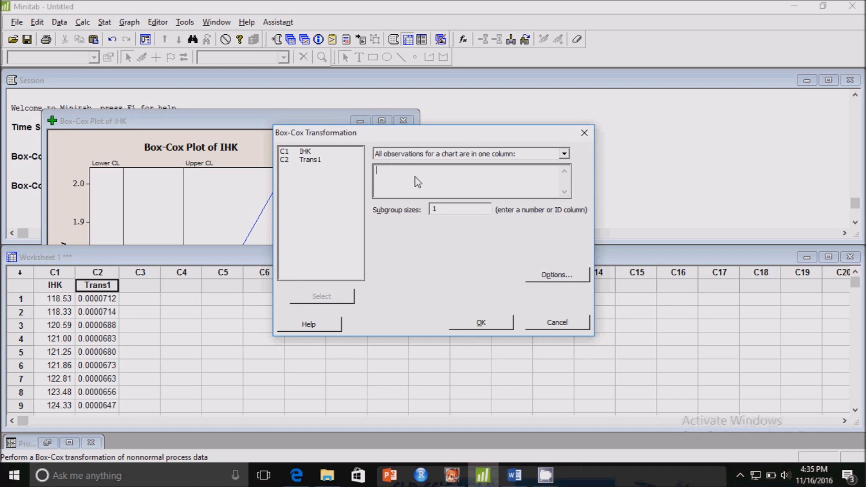
{"action": "double_click", "coordinate": [319, 161]}
{"action": "left_click", "coordinate": [466, 325]}
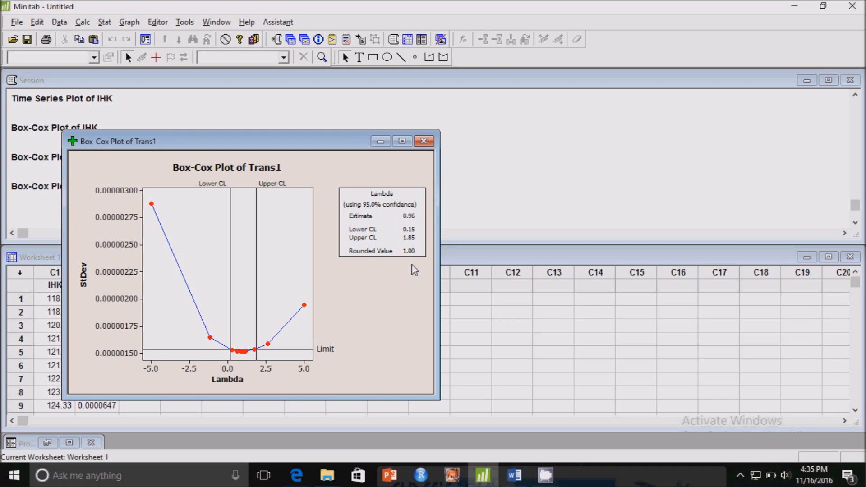
Step: Bring the worksheet to the front and compare the first few IHK values with their Trans1 counterparts
{"action": "left_click", "coordinate": [49, 284]}
{"action": "left_click", "coordinate": [54, 273]}
{"action": "left_click", "coordinate": [171, 326]}
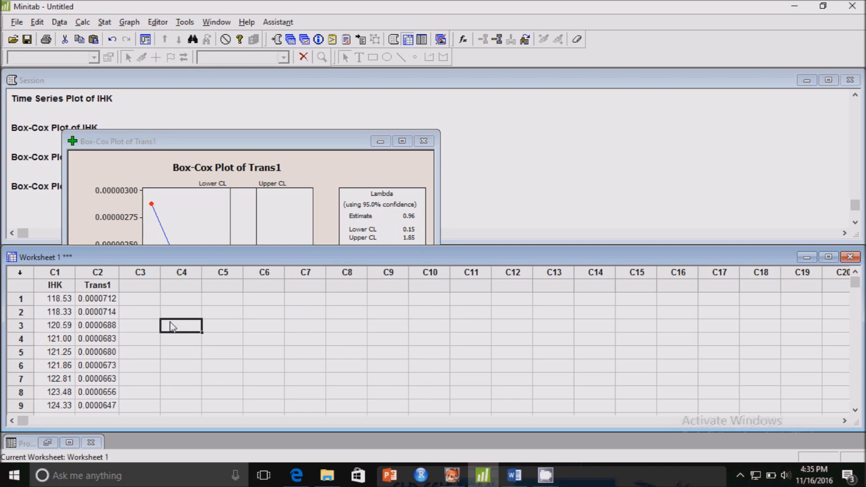
{"action": "left_click", "coordinate": [113, 301]}
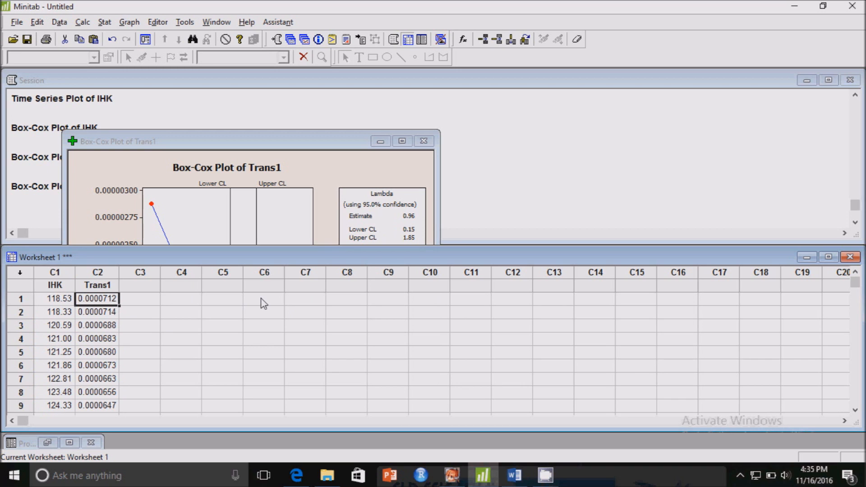
{"action": "key", "text": "Down"}
{"action": "key", "text": "Down"}
{"action": "key", "text": "Down"}
{"action": "key", "text": "Down"}
{"action": "key", "text": "Up"}
{"action": "key", "text": "Up"}
{"action": "key", "text": "Up"}
{"action": "key", "text": "Up"}
{"action": "key", "text": "Left"}
{"action": "key", "text": "Down"}
{"action": "key", "text": "Down"}
{"action": "key", "text": "Down"}
{"action": "key", "text": "Up"}
{"action": "key", "text": "Up"}
{"action": "key", "text": "Up"}
{"action": "key", "text": "Up"}
{"action": "key", "text": "Right"}
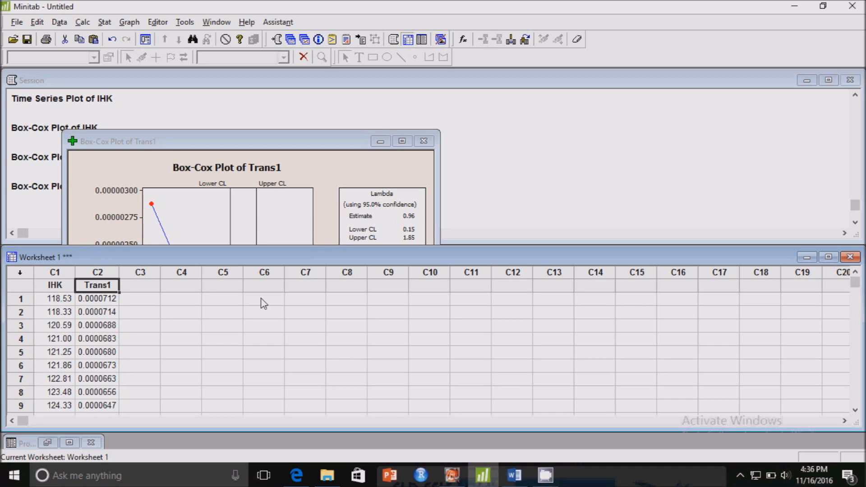
{"action": "key", "text": "Down"}
{"action": "key", "text": "Down"}
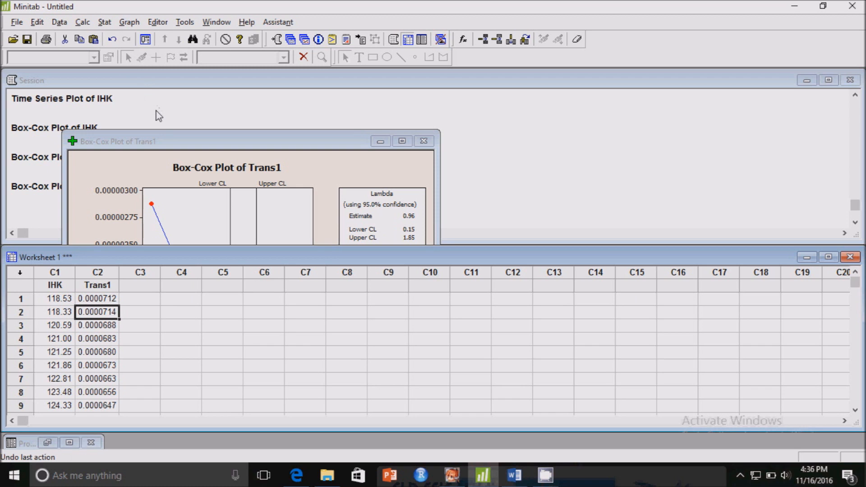
{"action": "left_click", "coordinate": [101, 27]}
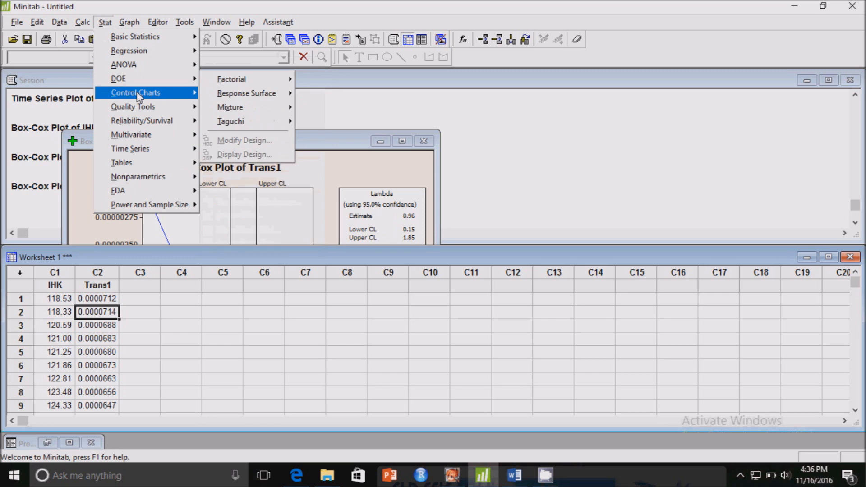
{"action": "mouse_move", "coordinate": [139, 96]}
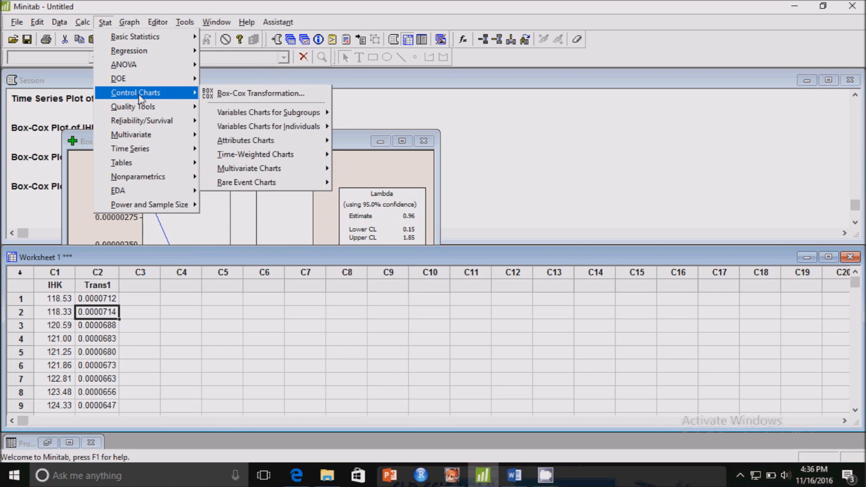
{"action": "mouse_move", "coordinate": [146, 30]}
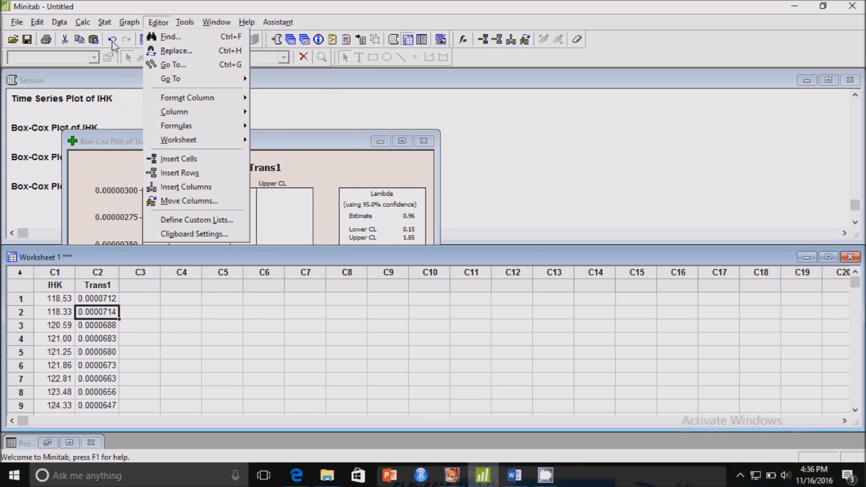
{"action": "left_click", "coordinate": [102, 28]}
Step: Plot the autocorrelation of Trans1 with default lags, storing ACF, t statistics and Ljung-Box Q statistics, and move the plot clear of the session output
{"action": "left_click", "coordinate": [103, 23]}
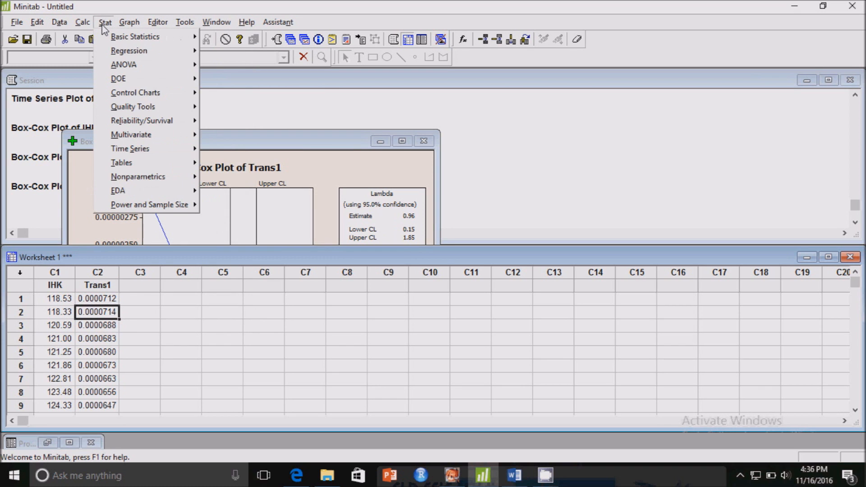
{"action": "mouse_move", "coordinate": [164, 146]}
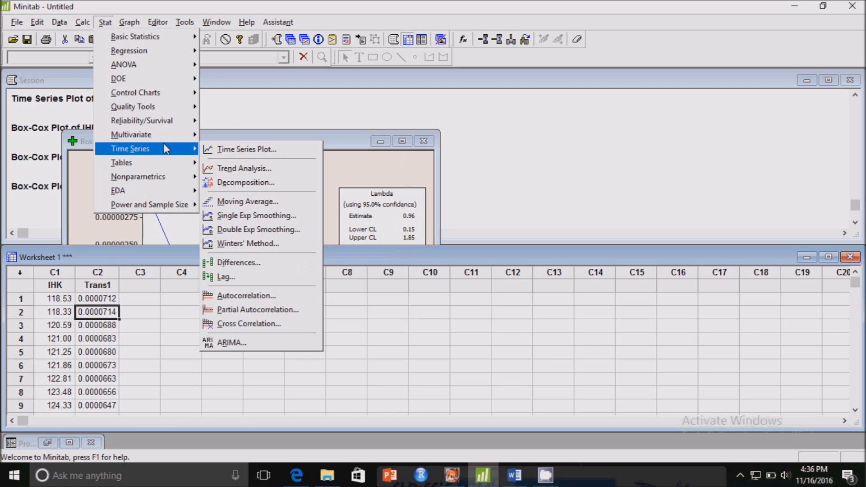
{"action": "left_click", "coordinate": [259, 295]}
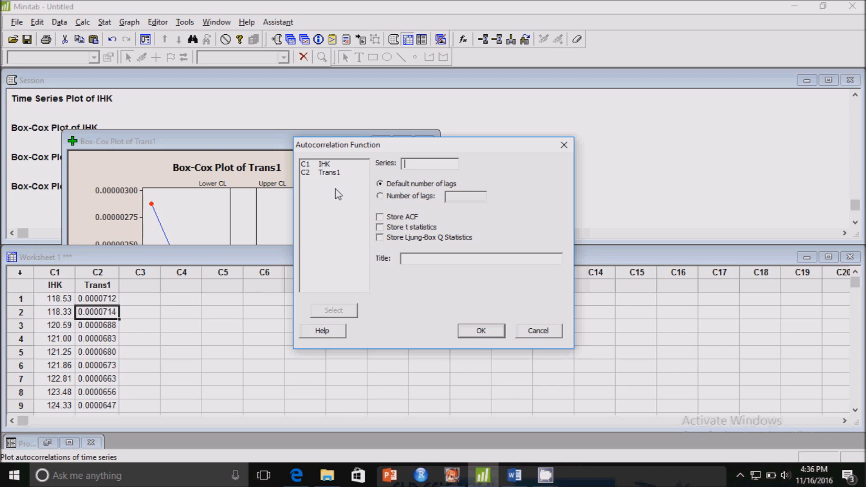
{"action": "double_click", "coordinate": [334, 174]}
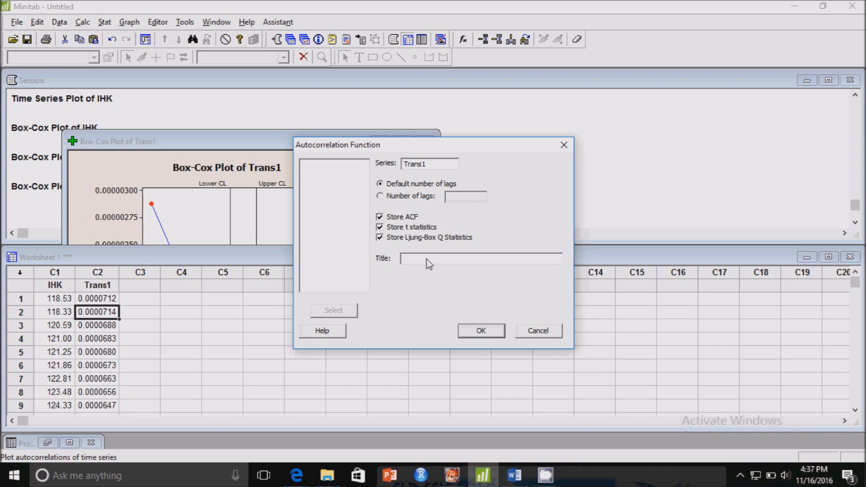
{"action": "left_click", "coordinate": [481, 331]}
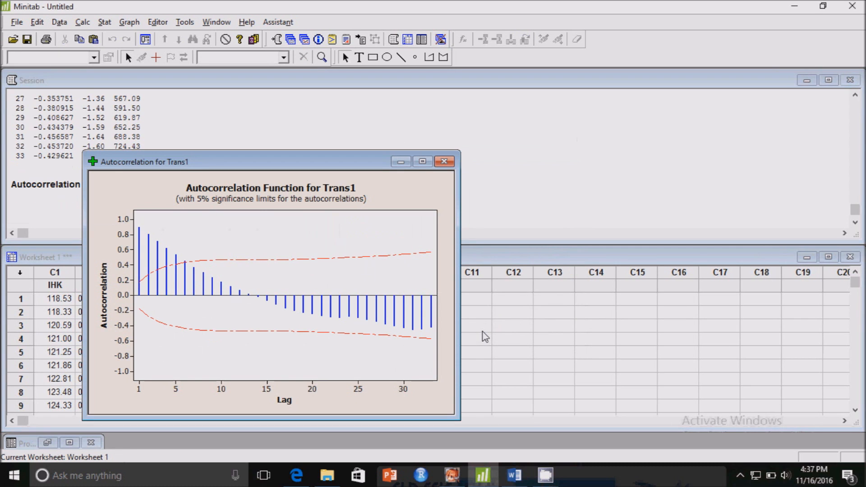
{"action": "left_click_drag", "start_coordinate": [183, 166], "coordinate": [327, 141]}
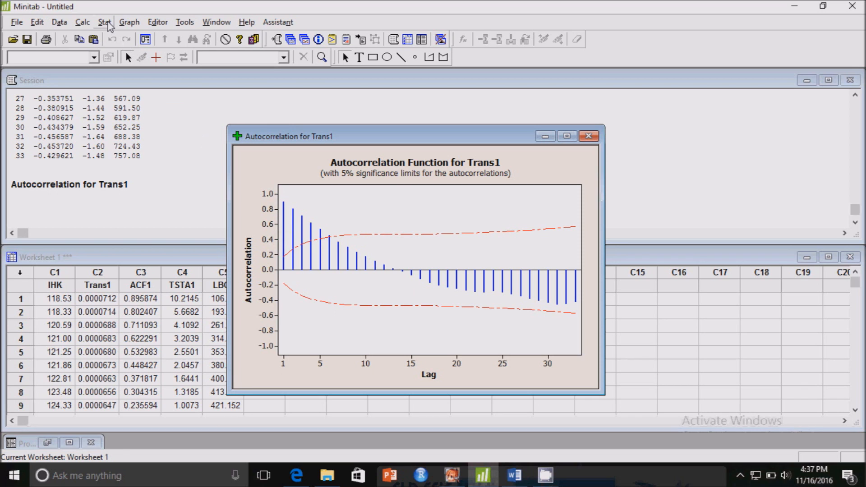
Step: Compute the lag 1 differences of Trans1 and store them in C6
{"action": "left_click", "coordinate": [198, 174]}
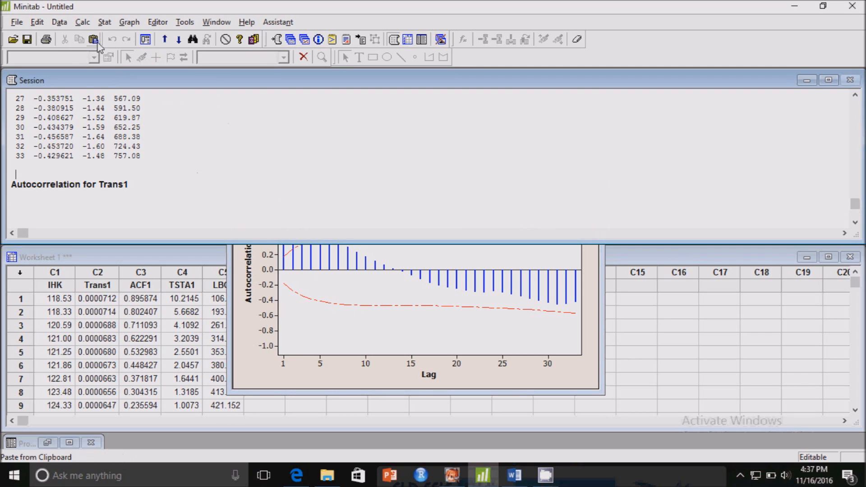
{"action": "left_click", "coordinate": [105, 22]}
{"action": "mouse_move", "coordinate": [134, 148]}
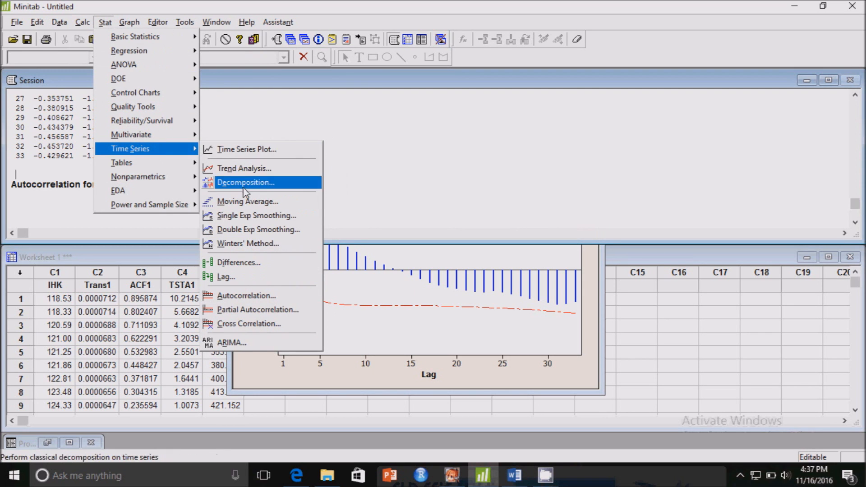
{"action": "left_click", "coordinate": [251, 266]}
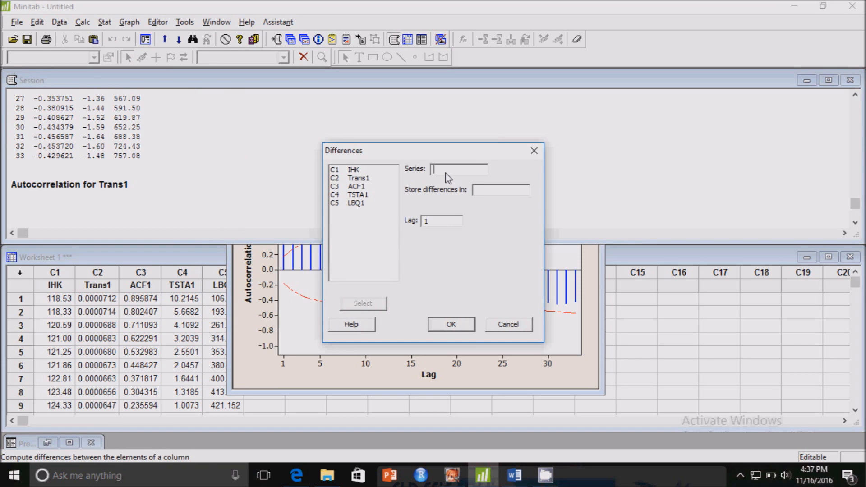
{"action": "double_click", "coordinate": [359, 179]}
{"action": "left_click", "coordinate": [492, 192]}
{"action": "left_click", "coordinate": [247, 282]}
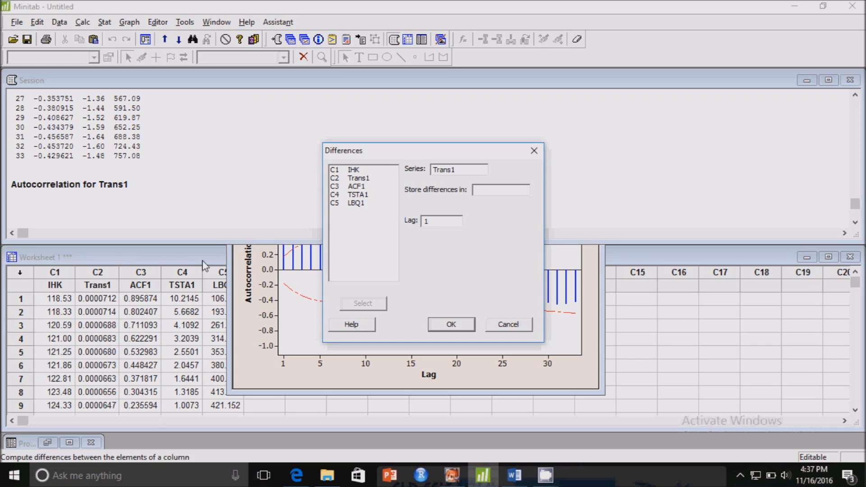
{"action": "type", "text": "C6"}
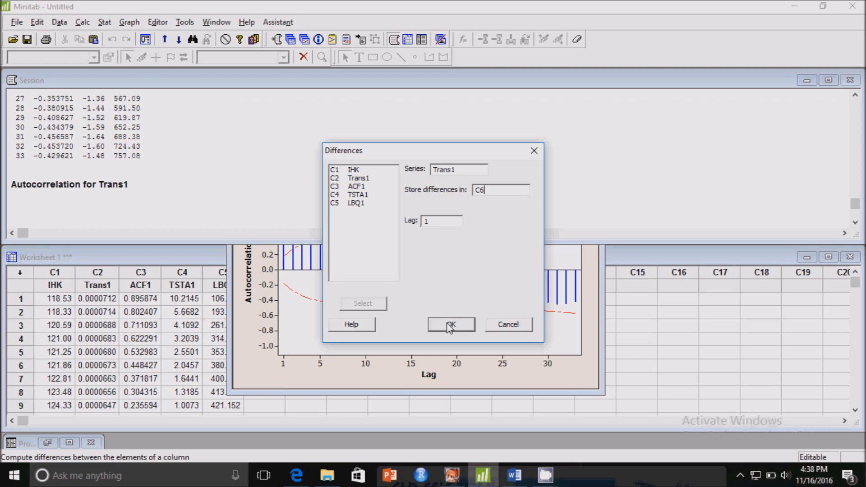
{"action": "left_click", "coordinate": [441, 225]}
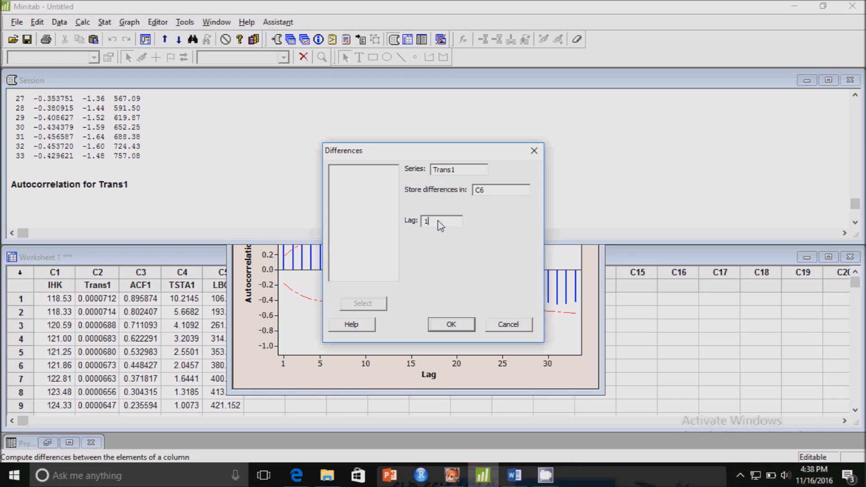
{"action": "left_click", "coordinate": [452, 325]}
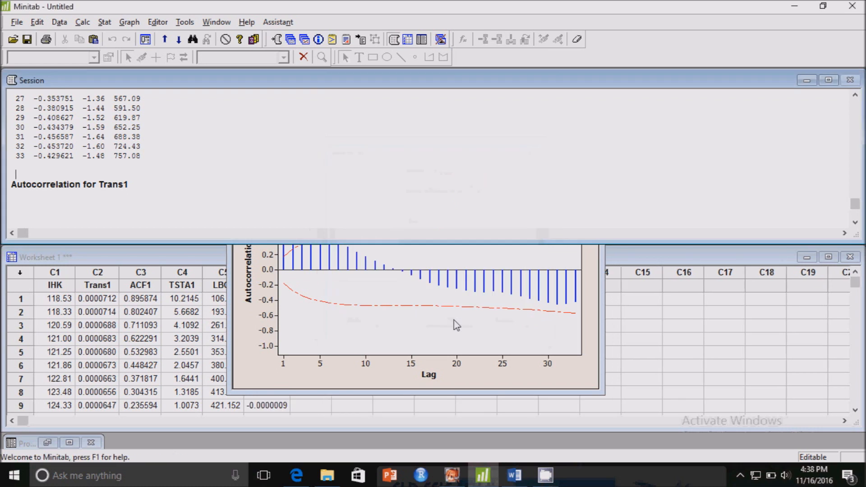
Step: Bring the worksheet to the front and name column C6 diff1
{"action": "left_click", "coordinate": [175, 253]}
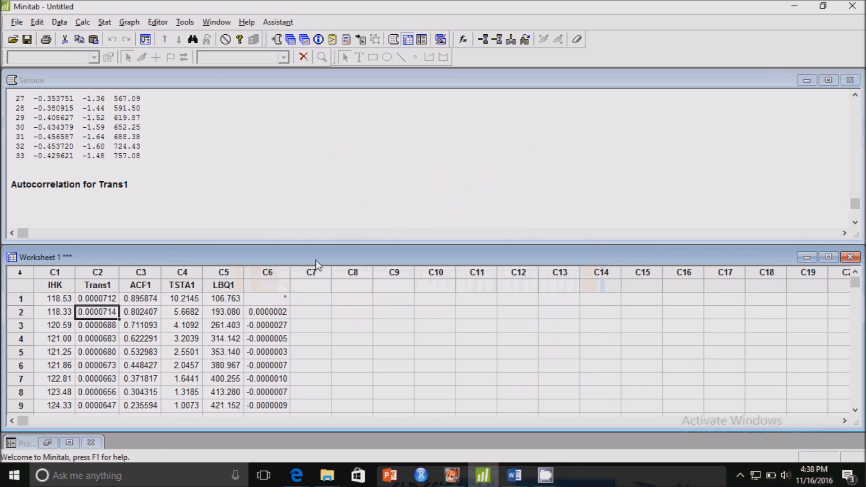
{"action": "left_click", "coordinate": [277, 291]}
{"action": "type", "text": "diff1"}
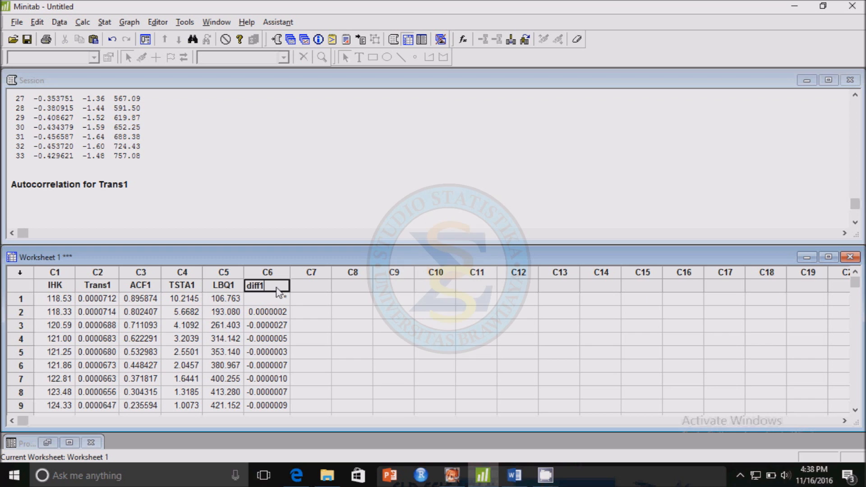
{"action": "left_click", "coordinate": [312, 286]}
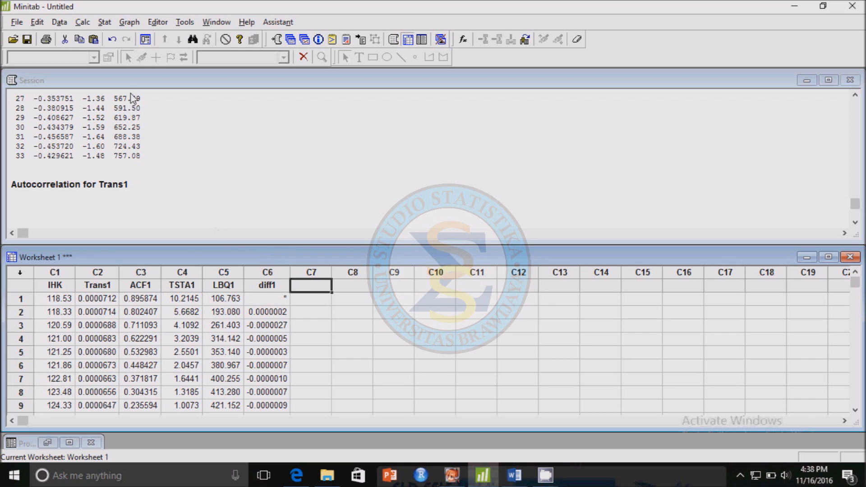
{"action": "left_click", "coordinate": [112, 26]}
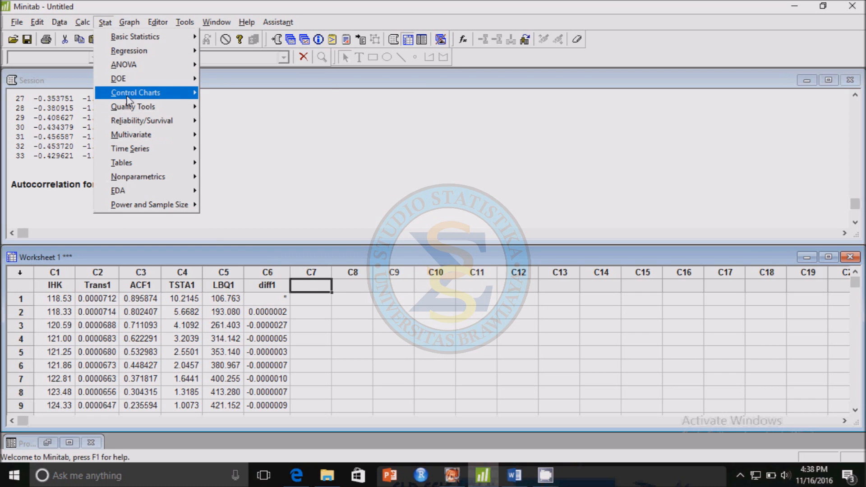
{"action": "mouse_move", "coordinate": [144, 150]}
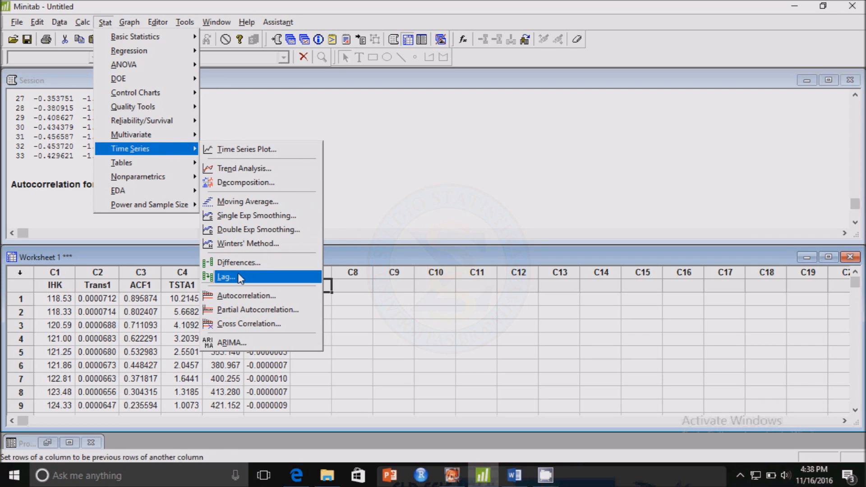
{"action": "left_click", "coordinate": [243, 297]}
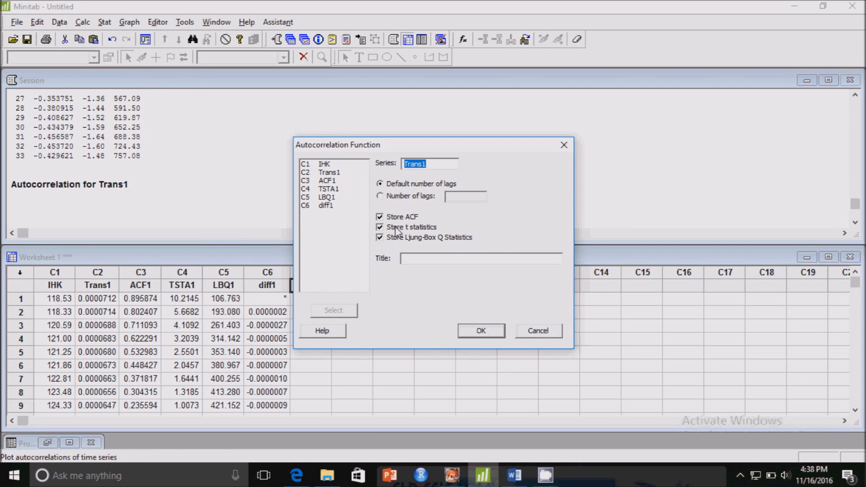
{"action": "key", "text": "BackSpace"}
{"action": "double_click", "coordinate": [325, 206]}
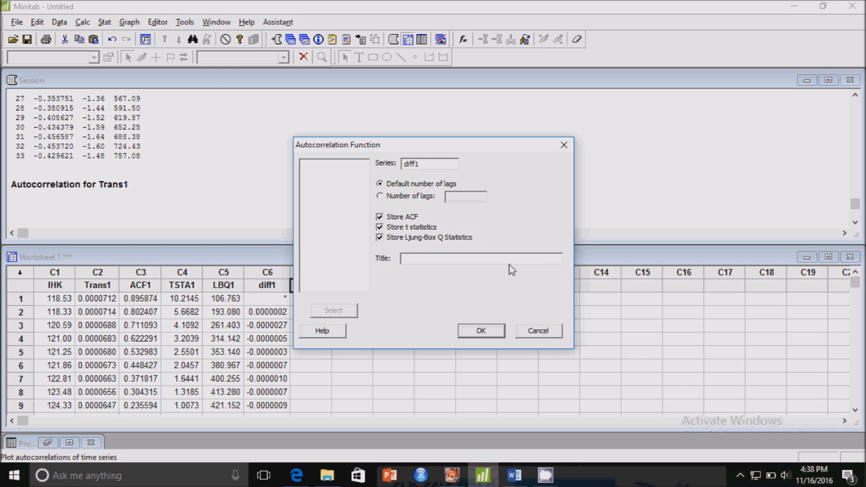
{"action": "left_click", "coordinate": [538, 331]}
Step: Plot the autocorrelation of diff1 with default lags, storing ACF, t statistics and Ljung-Box Q statistics, and move the plot clear of the session output
{"action": "left_click", "coordinate": [105, 22]}
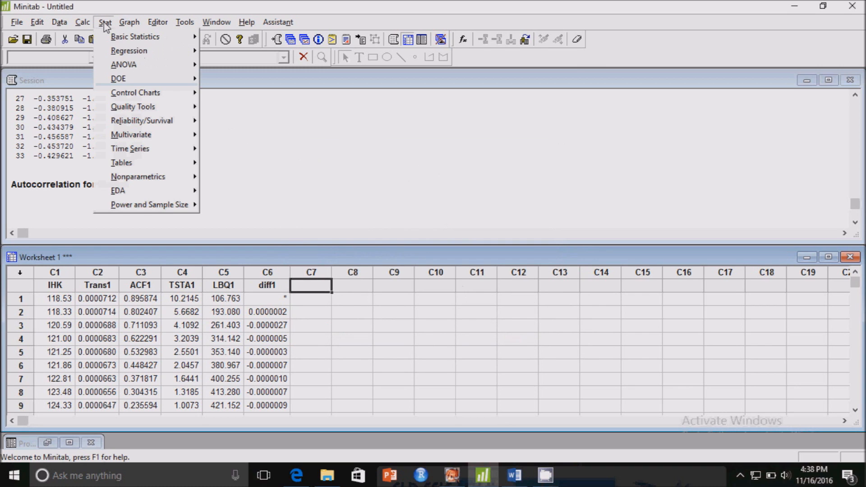
{"action": "mouse_move", "coordinate": [176, 150]}
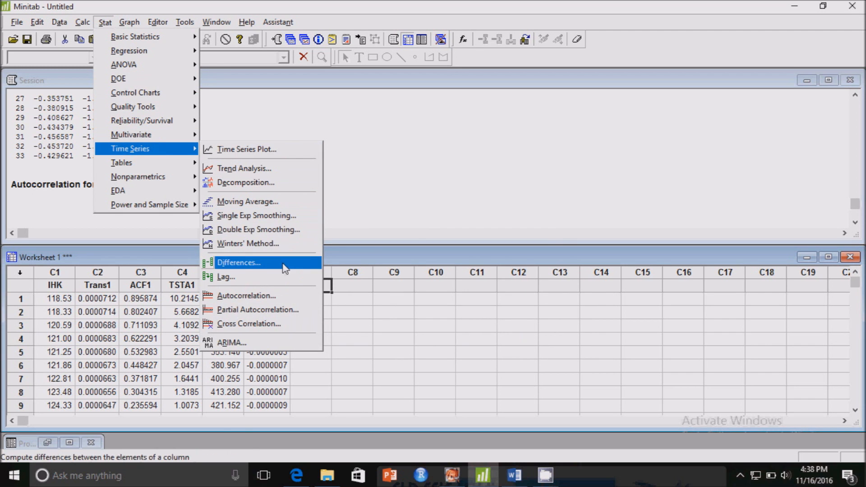
{"action": "left_click", "coordinate": [284, 297]}
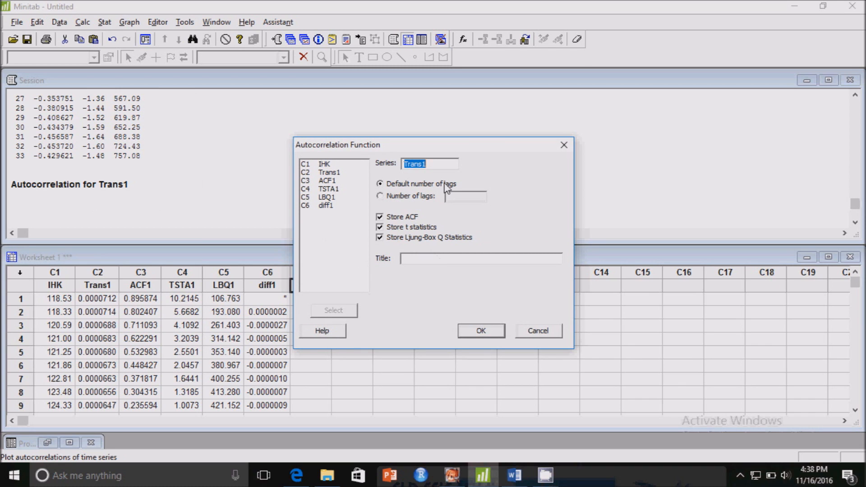
{"action": "key", "text": "BackSpace"}
{"action": "double_click", "coordinate": [327, 206]}
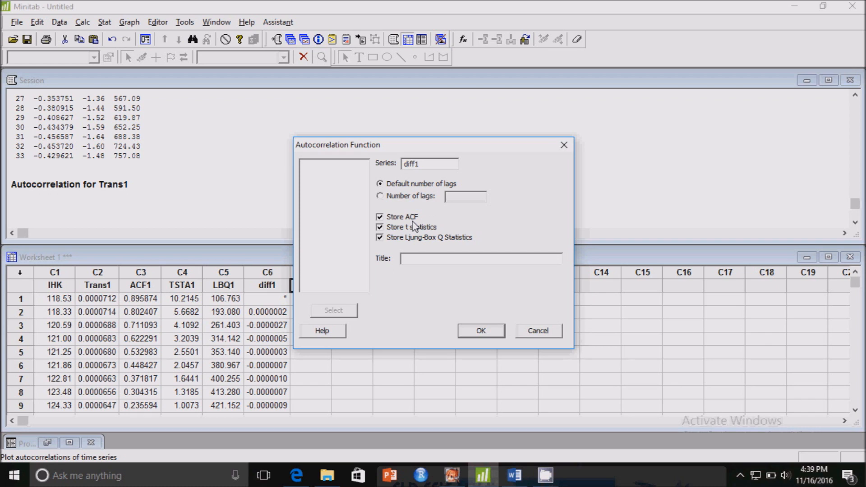
{"action": "left_click", "coordinate": [475, 334]}
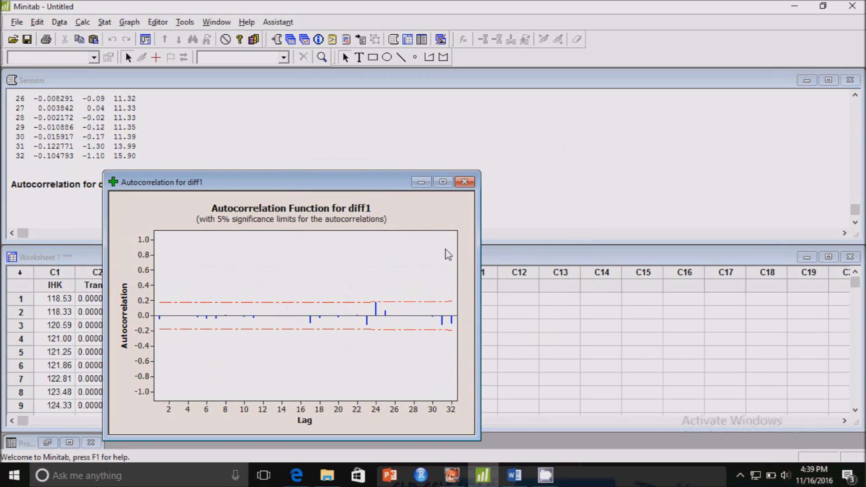
{"action": "left_click", "coordinate": [516, 242]}
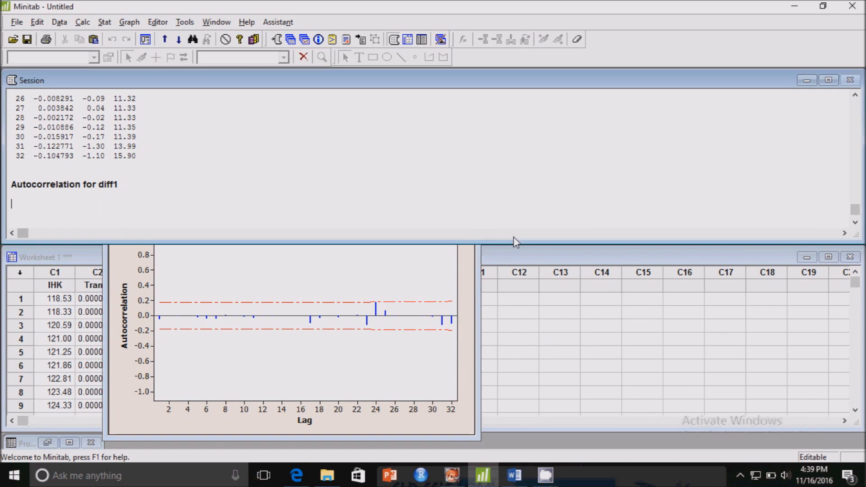
{"action": "left_click", "coordinate": [403, 263]}
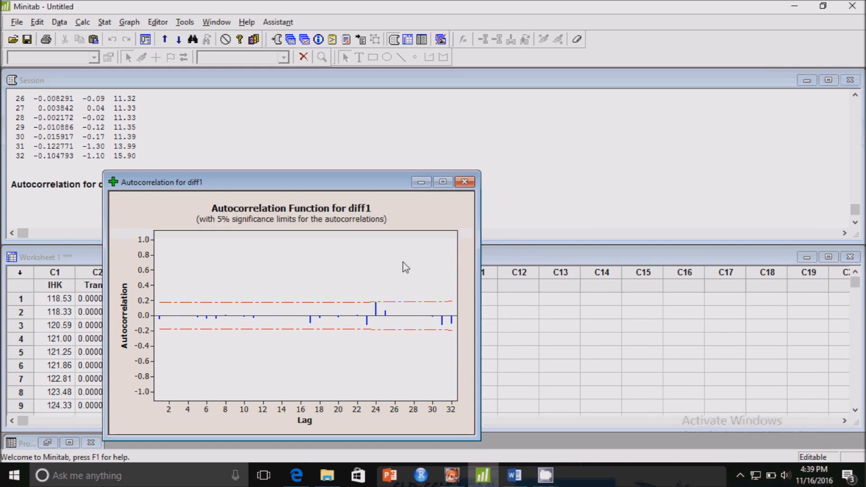
{"action": "left_click_drag", "start_coordinate": [344, 178], "coordinate": [450, 145]}
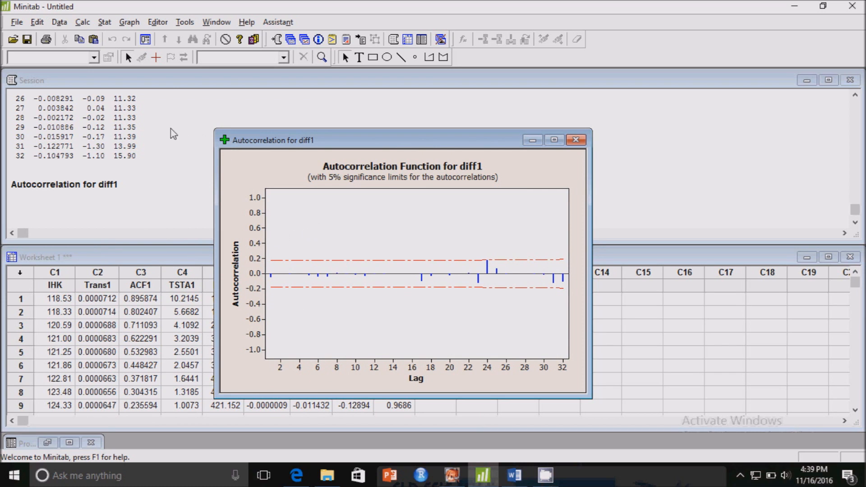
Step: Plot the partial autocorrelation of diff1 with the default number of lags, storing the PACF and t statistics
{"action": "left_click", "coordinate": [106, 22]}
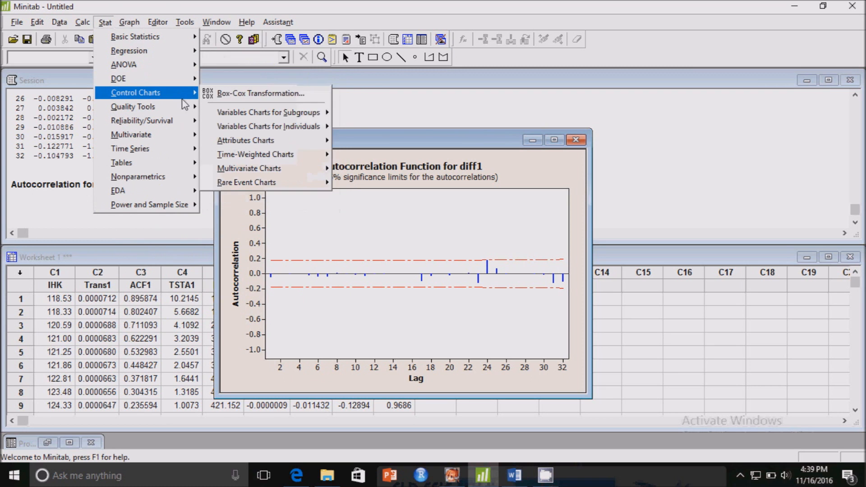
{"action": "mouse_move", "coordinate": [182, 150]}
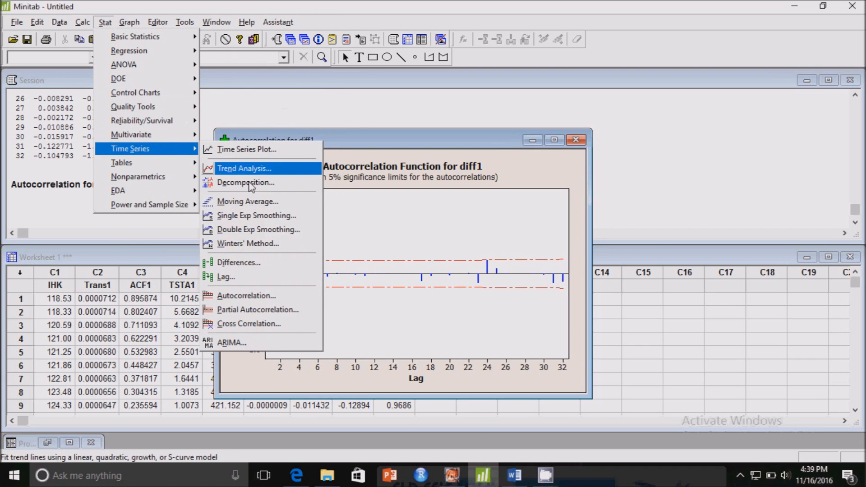
{"action": "left_click", "coordinate": [266, 310]}
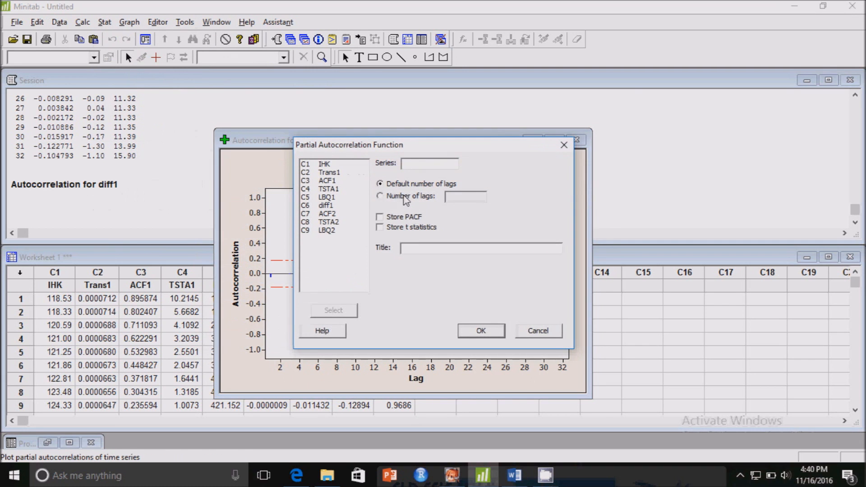
{"action": "double_click", "coordinate": [326, 206]}
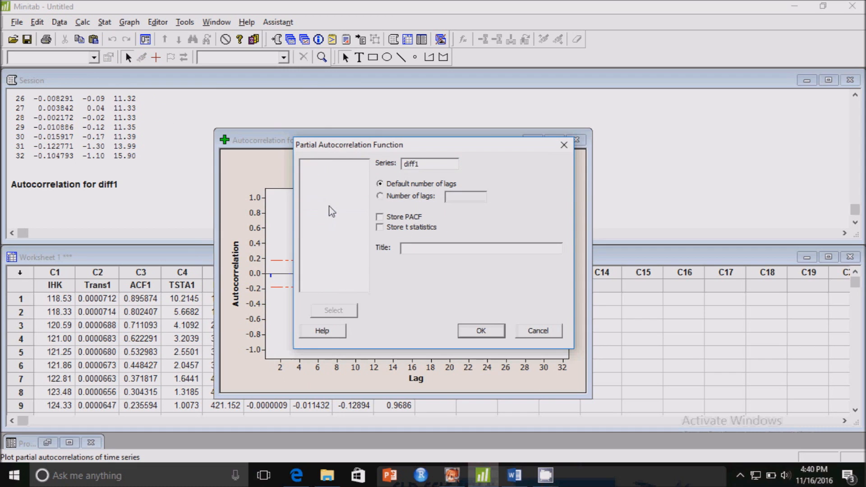
{"action": "left_click", "coordinate": [380, 217]}
{"action": "left_click", "coordinate": [381, 228]}
{"action": "left_click", "coordinate": [479, 332]}
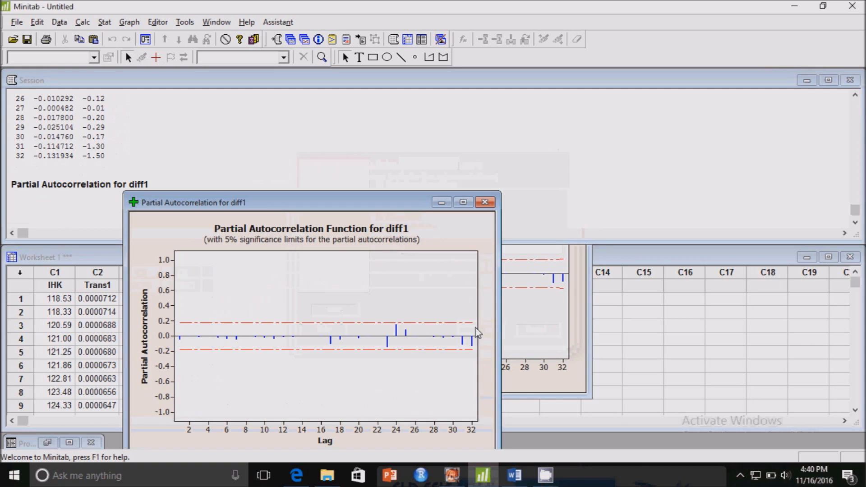
Step: Inspect the partial autocorrelation plot of diff1 at full size, then arrange it side by side with the autocorrelation plot
{"action": "double_click", "coordinate": [284, 205]}
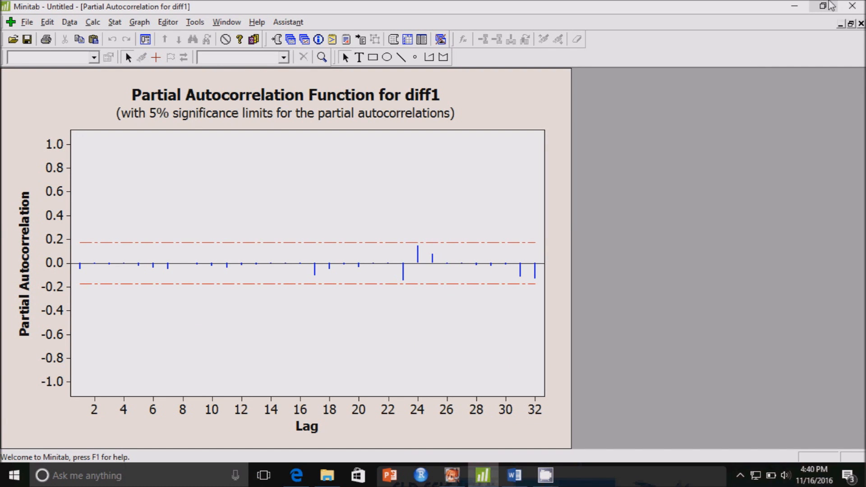
{"action": "left_click", "coordinate": [851, 24]}
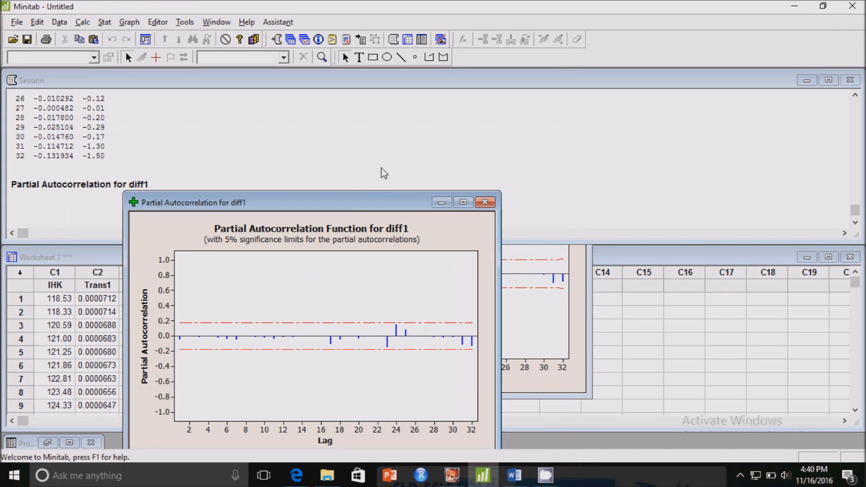
{"action": "left_click_drag", "start_coordinate": [358, 202], "coordinate": [521, 152]}
{"action": "left_click", "coordinate": [455, 306]}
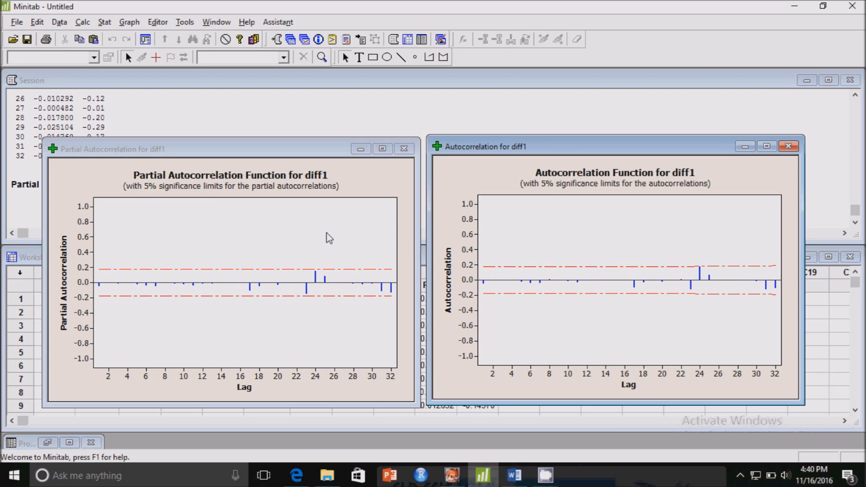
Step: Start an ARIMA model with IHK as the series
{"action": "left_click", "coordinate": [105, 22]}
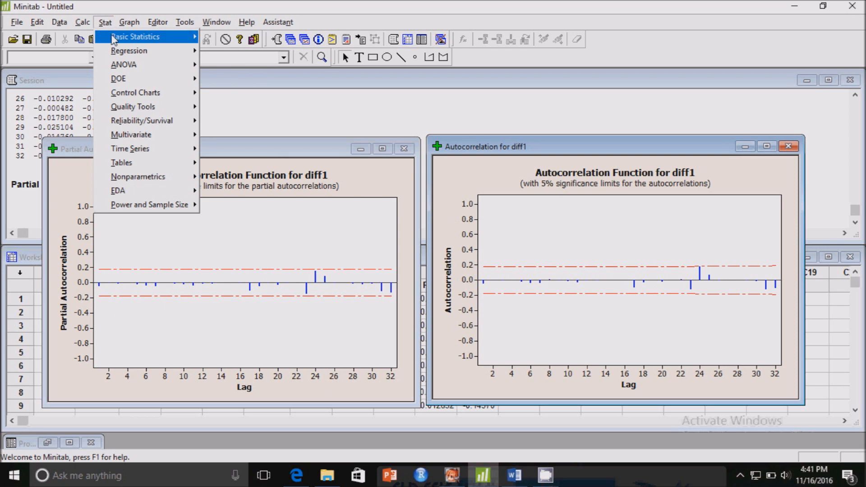
{"action": "mouse_move", "coordinate": [144, 152]}
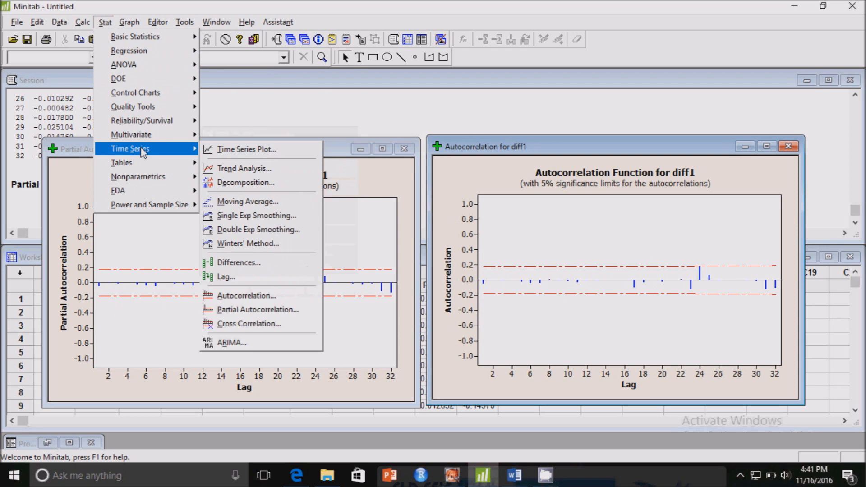
{"action": "left_click", "coordinate": [256, 344]}
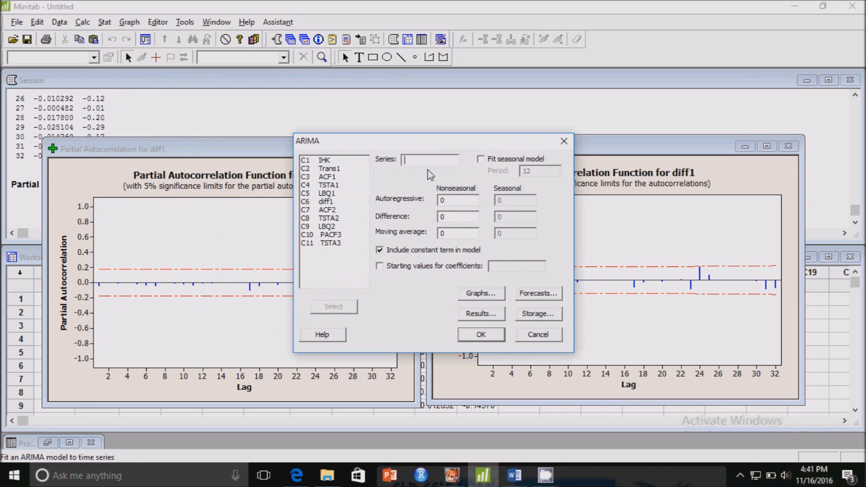
{"action": "left_click", "coordinate": [323, 162]}
{"action": "double_click", "coordinate": [323, 162]}
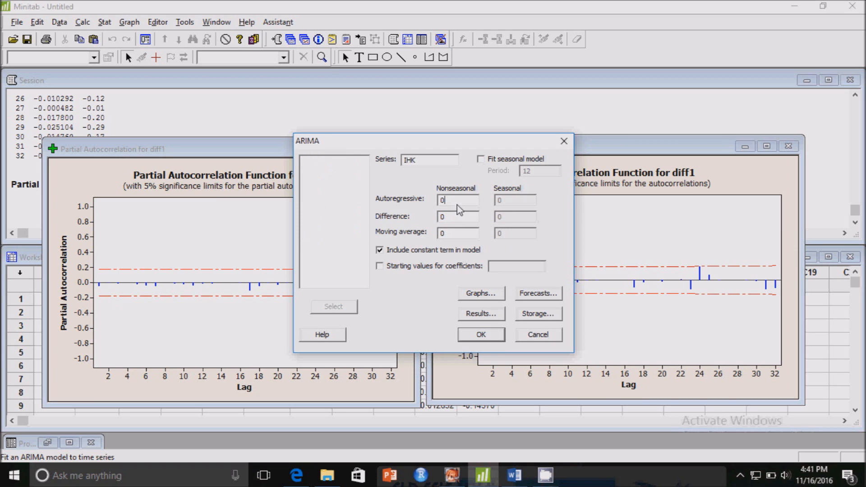
Step: Set the nonseasonal ARIMA orders to autoregressive 1, difference 1 and moving average 0
{"action": "key", "text": "BackSpace"}
{"action": "left_click", "coordinate": [459, 226]}
{"action": "key", "text": "BackSpace"}
{"action": "type", "text": "1"}
{"action": "key", "text": "BackSpace"}
{"action": "left_click", "coordinate": [452, 204]}
{"action": "type", "text": "1"}
{"action": "left_click", "coordinate": [452, 235]}
{"action": "type", "text": "0"}
Step: Exclude the constant term and fit the ARIMA model to IHK without forecasts
{"action": "left_click", "coordinate": [533, 294]}
{"action": "left_click", "coordinate": [452, 323]}
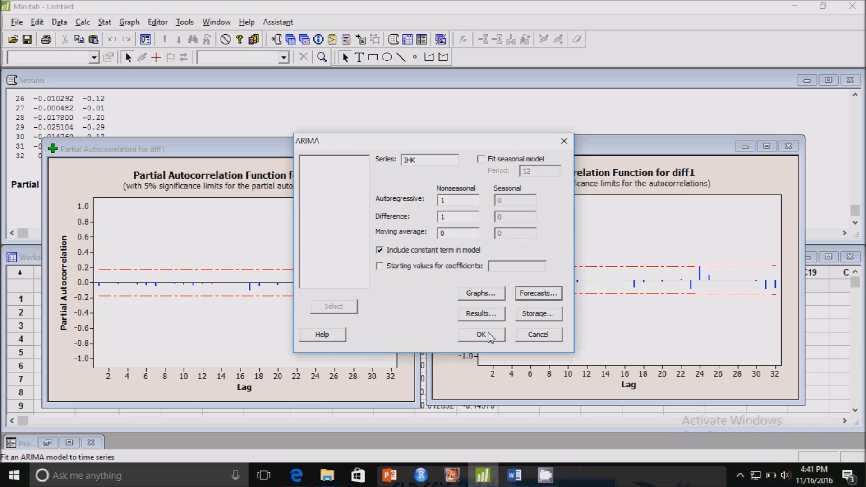
{"action": "left_click", "coordinate": [380, 250]}
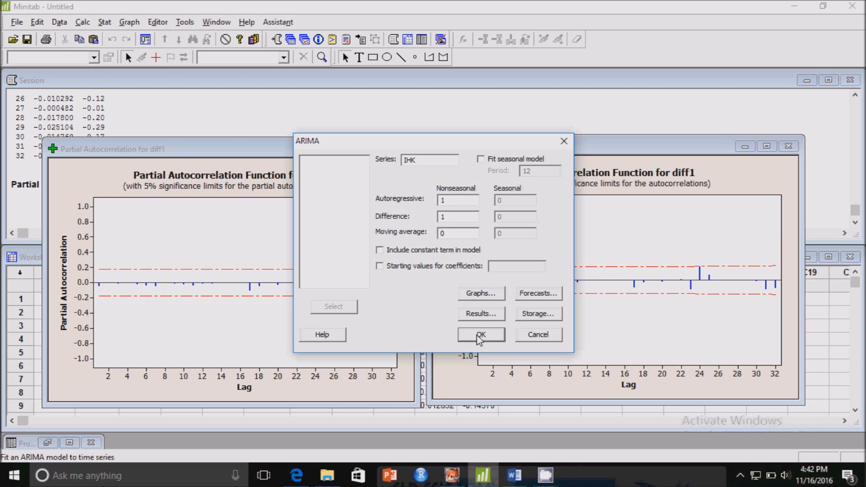
{"action": "left_click", "coordinate": [480, 335]}
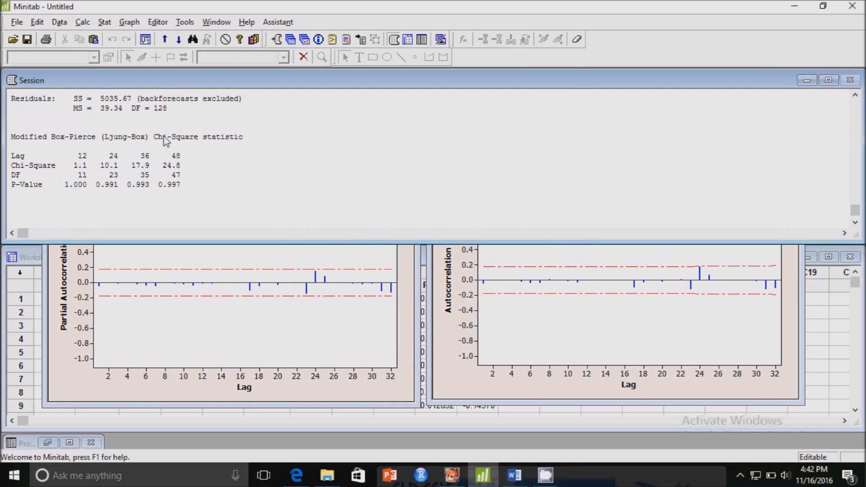
Step: Examine the final parameter estimates of the fitted autoregressive model in the session output
{"action": "key", "text": "Up"}
{"action": "key", "text": "Up"}
{"action": "key", "text": "Up"}
{"action": "key", "text": "Up"}
{"action": "key", "text": "Up"}
{"action": "key", "text": "Up"}
{"action": "key", "text": "Up"}
{"action": "key", "text": "Up"}
{"action": "key", "text": "Up"}
{"action": "key", "text": "Up"}
{"action": "key", "text": "Up"}
{"action": "key", "text": "Up"}
{"action": "key", "text": "Up"}
{"action": "key", "text": "Up"}
{"action": "key", "text": "Up"}
{"action": "key", "text": "Up"}
{"action": "key", "text": "Up"}
{"action": "key", "text": "Up"}
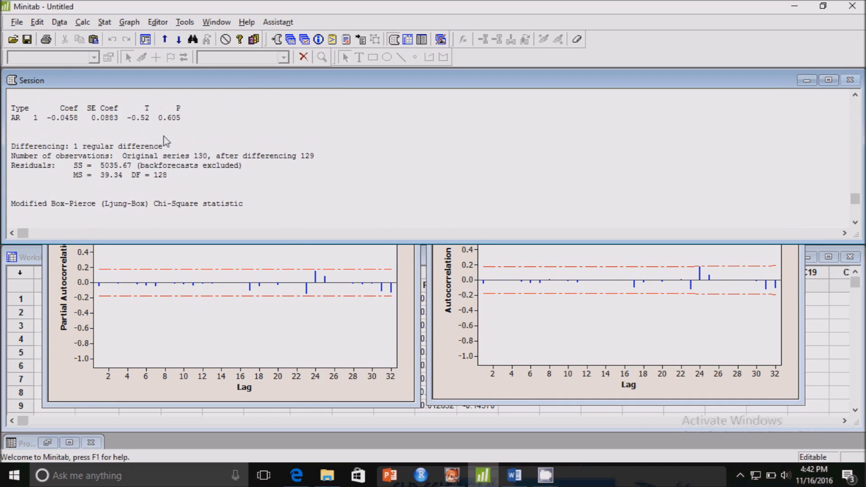
{"action": "key", "text": "Up"}
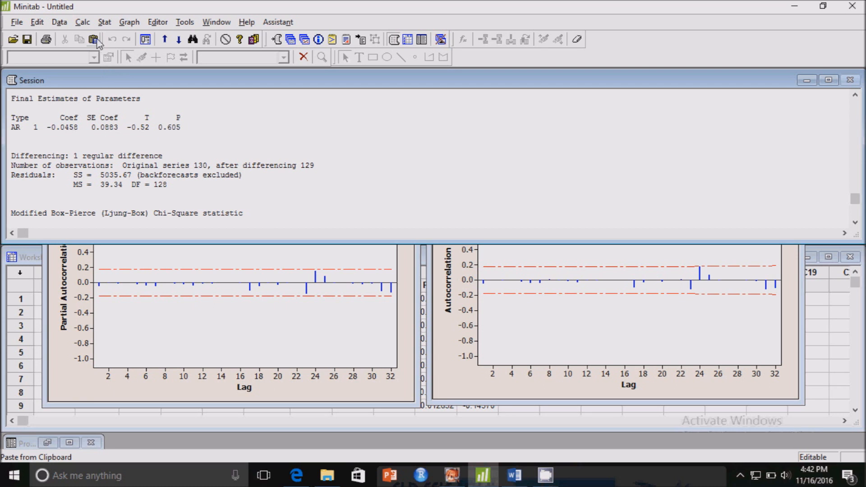
Step: Fit a second ARIMA model to IHK with autoregressive 0, difference 1 and moving average 1, without a constant term
{"action": "left_click", "coordinate": [105, 22]}
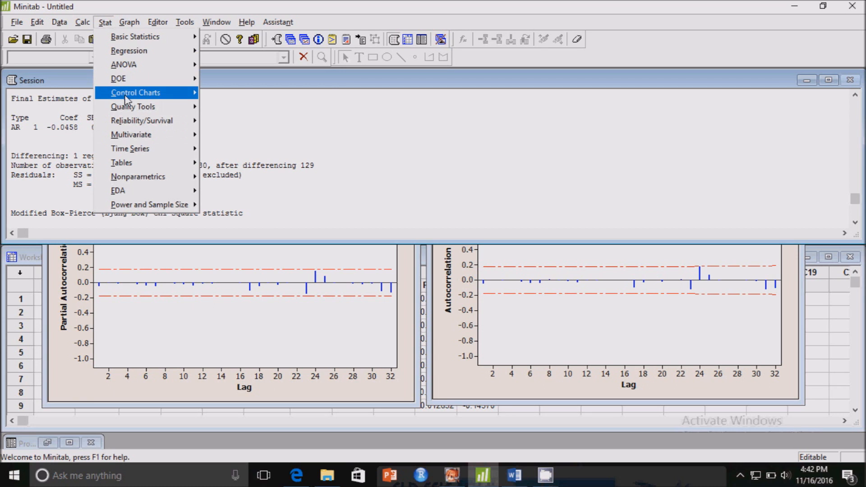
{"action": "mouse_move", "coordinate": [125, 95]}
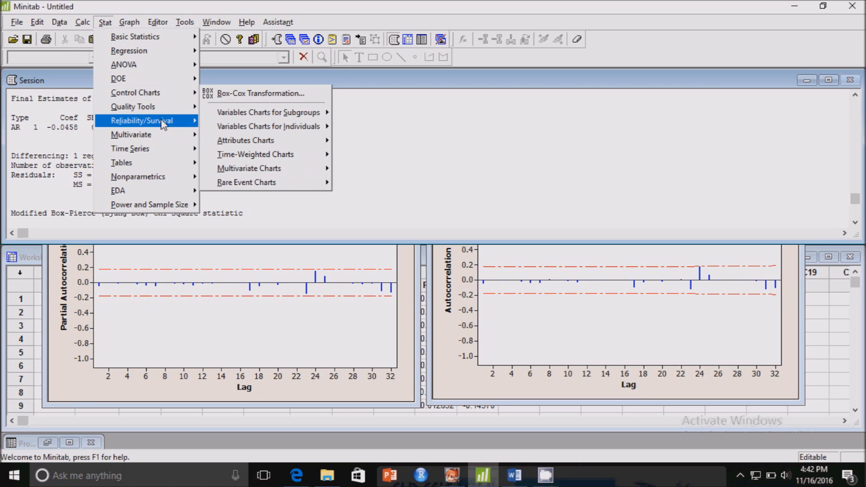
{"action": "mouse_move", "coordinate": [165, 151]}
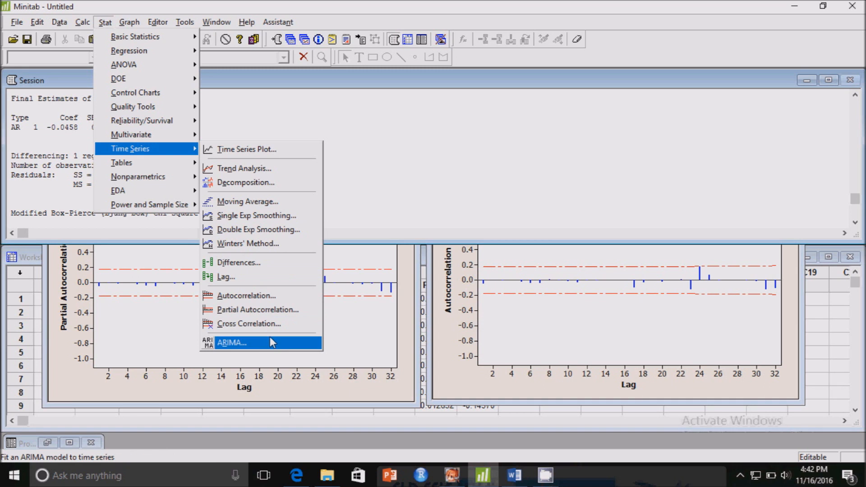
{"action": "left_click", "coordinate": [228, 343]}
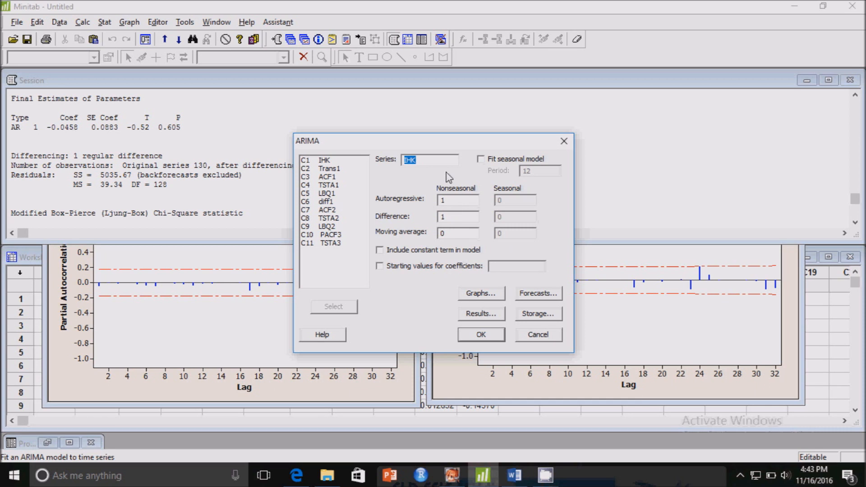
{"action": "left_click", "coordinate": [458, 201]}
{"action": "key", "text": "BackSpace"}
{"action": "type", "text": "0"}
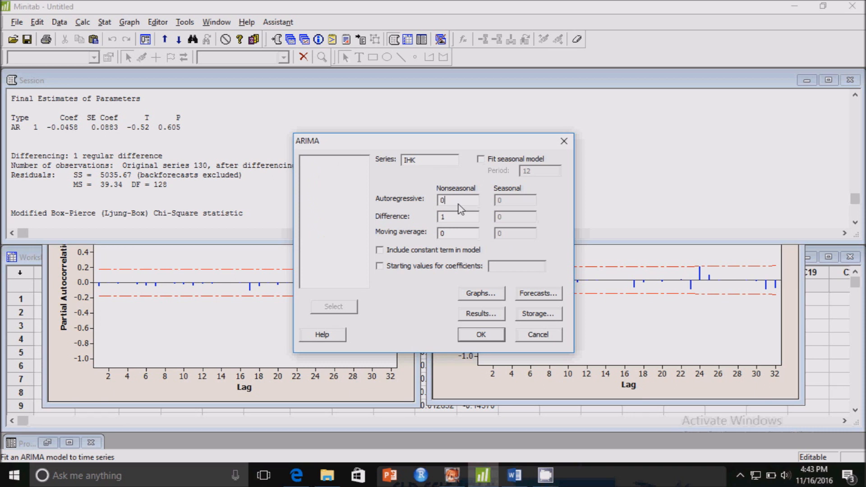
{"action": "left_click", "coordinate": [460, 237]}
{"action": "key", "text": "BackSpace"}
{"action": "type", "text": "1"}
{"action": "left_click", "coordinate": [488, 336]}
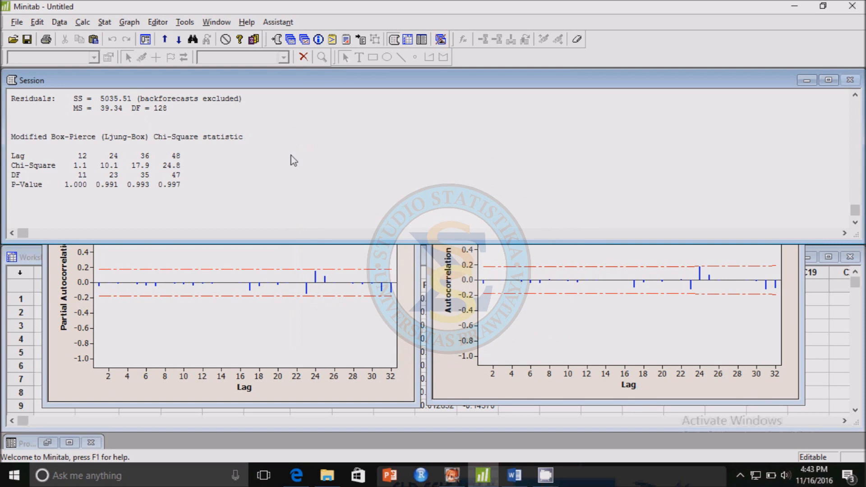
Step: Examine the final parameter estimates of the fitted moving average model in the session output
{"action": "left_click", "coordinate": [295, 161]}
{"action": "key", "text": "Up"}
{"action": "key", "text": "Up"}
{"action": "key", "text": "Up"}
{"action": "key", "text": "Up"}
{"action": "key", "text": "Up"}
{"action": "key", "text": "Up"}
{"action": "key", "text": "Up"}
{"action": "key", "text": "Up"}
{"action": "key", "text": "Up"}
{"action": "key", "text": "Up"}
{"action": "key", "text": "Up"}
{"action": "key", "text": "Up"}
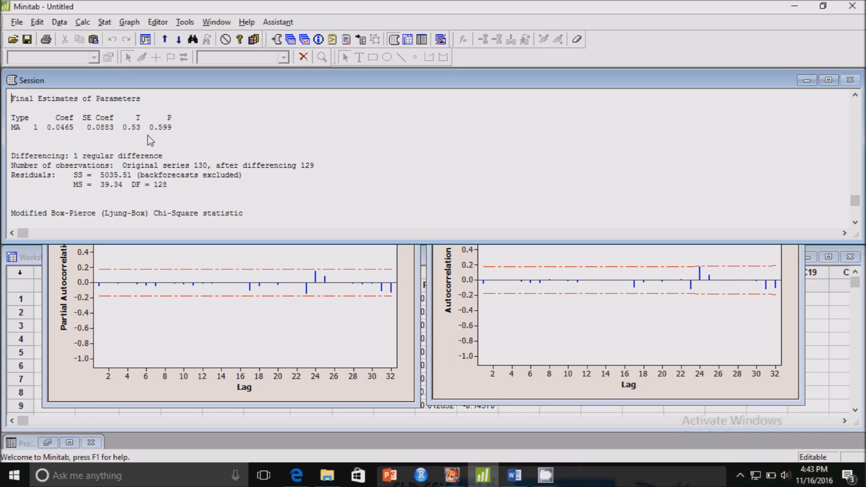
Step: Fit a third ARIMA model to IHK with autoregressive 1, difference 1 and moving average 1, and review its parameter estimates
{"action": "left_click", "coordinate": [110, 25]}
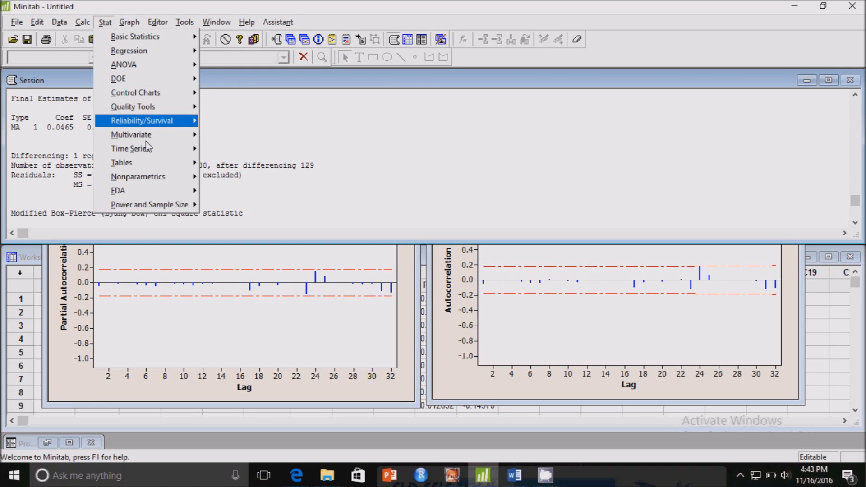
{"action": "mouse_move", "coordinate": [154, 154]}
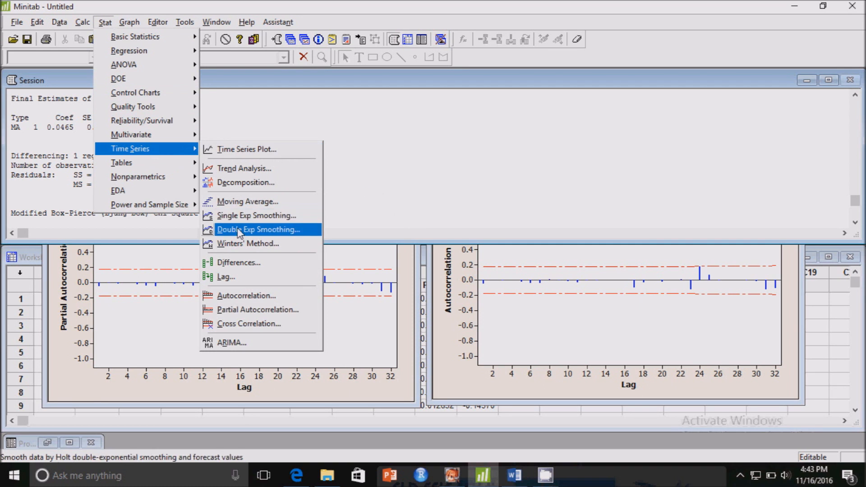
{"action": "left_click", "coordinate": [231, 343]}
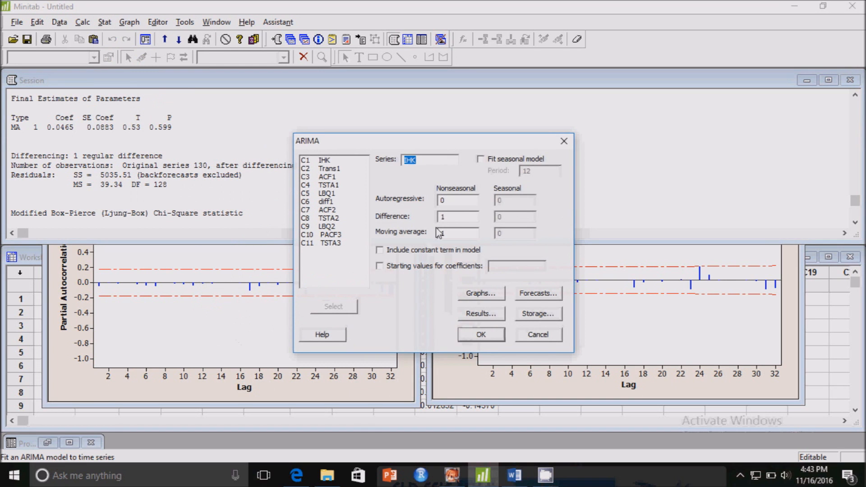
{"action": "left_click", "coordinate": [455, 201]}
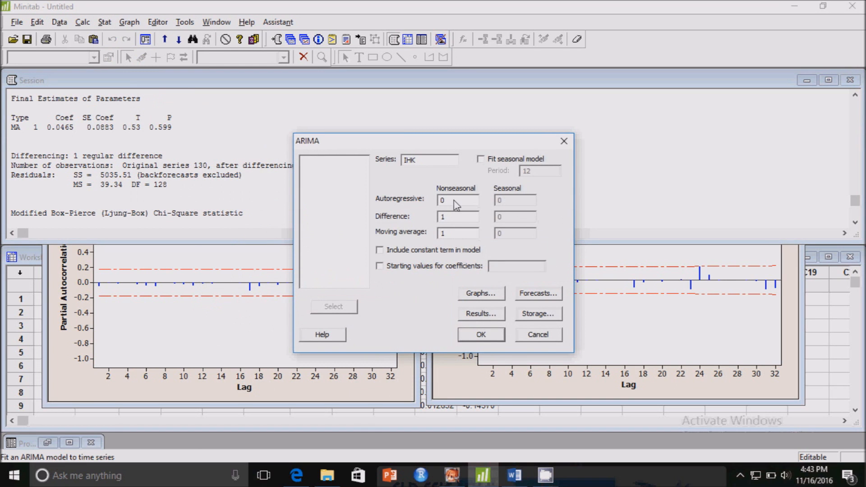
{"action": "key", "text": "BackSpace"}
{"action": "type", "text": "1"}
{"action": "left_click", "coordinate": [485, 337]}
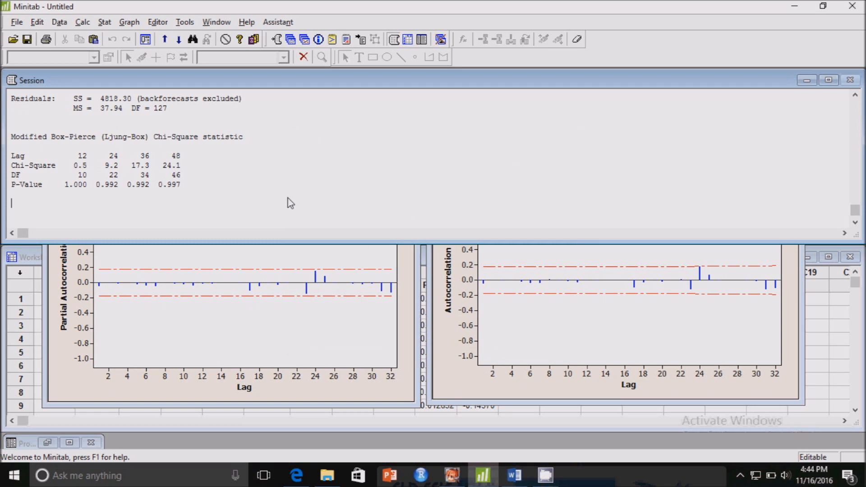
{"action": "scroll", "coordinate": [287, 199], "scroll_direction": "up", "scroll_amount": 3}
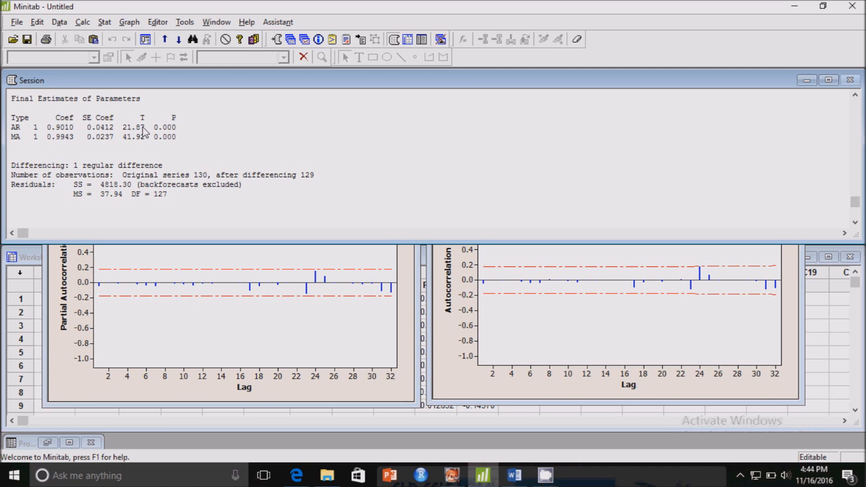
Step: Set a forecast lead of 10 for the IHK ARIMA model with all three nonseasonal orders at 1
{"action": "left_click", "coordinate": [105, 23]}
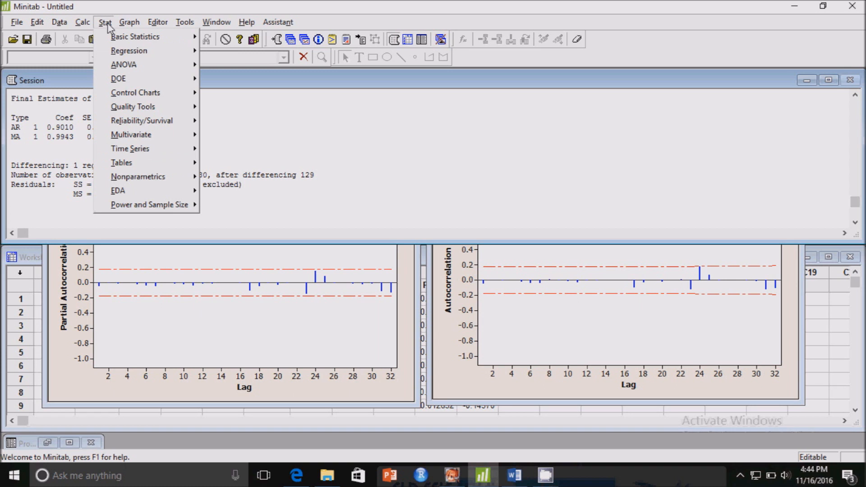
{"action": "mouse_move", "coordinate": [125, 140]}
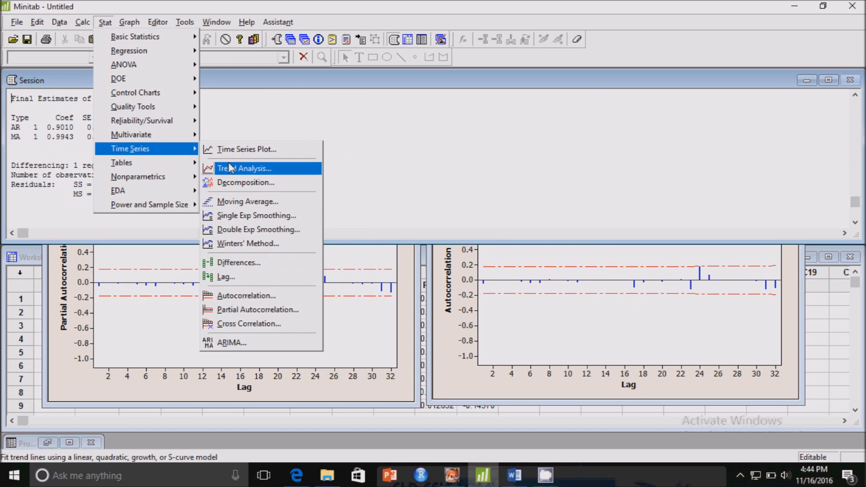
{"action": "left_click", "coordinate": [232, 343]}
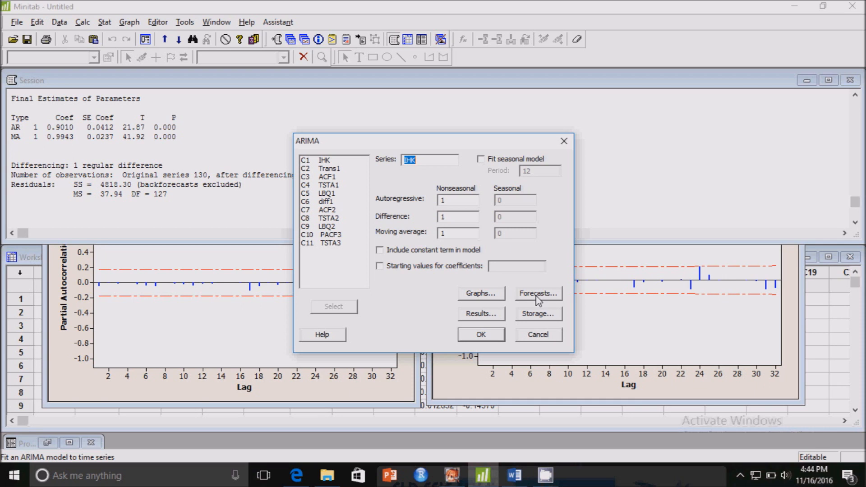
{"action": "left_click", "coordinate": [537, 294]}
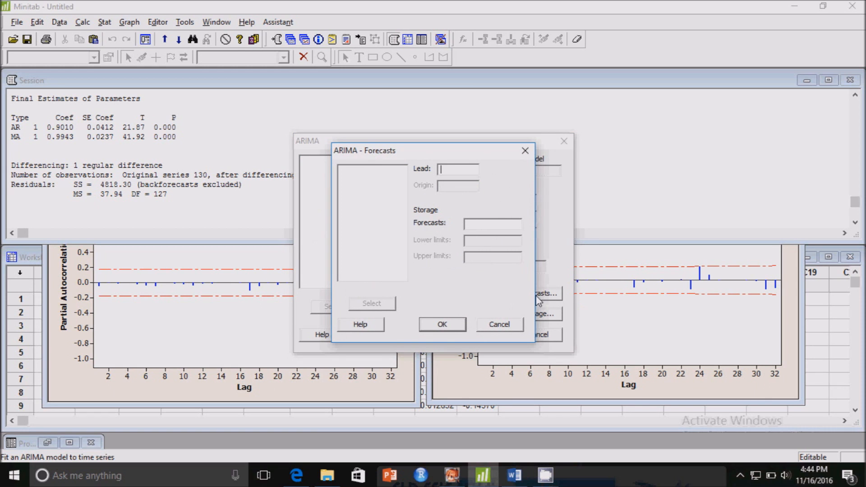
{"action": "left_click", "coordinate": [499, 326]}
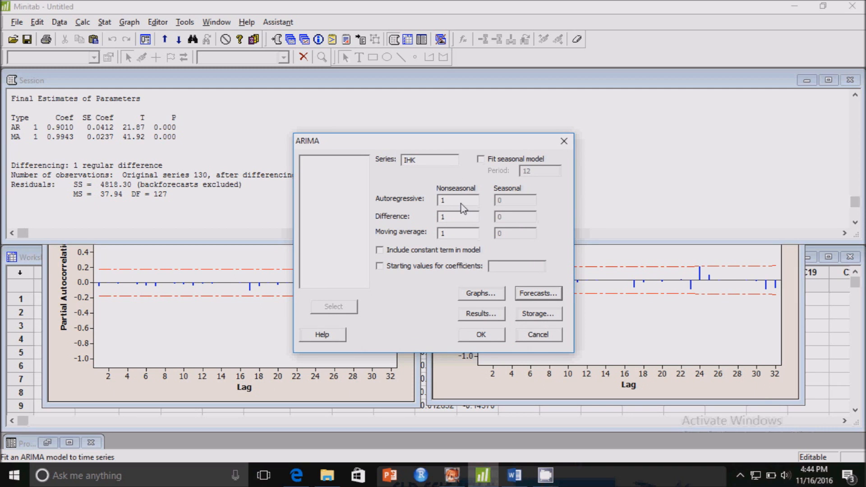
{"action": "left_click", "coordinate": [542, 296]}
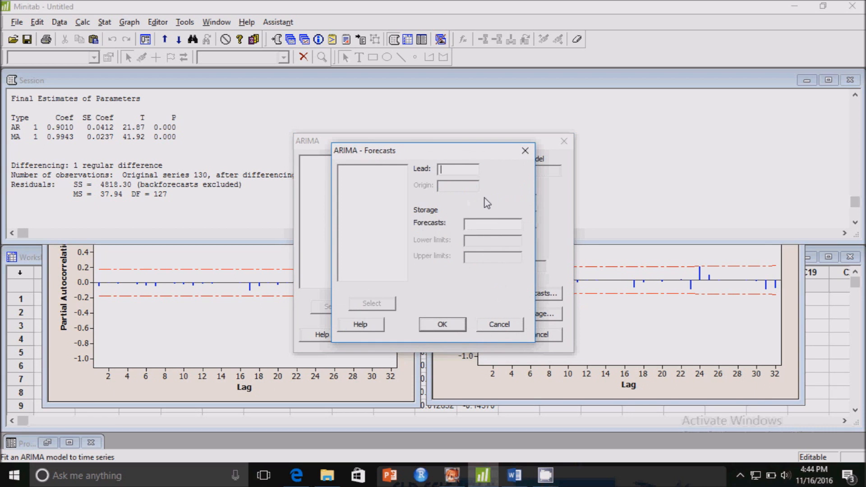
{"action": "type", "text": "10"}
Step: Store the forecasts in column C18, run the ARIMA model and view the forecast table in the session output
{"action": "left_click", "coordinate": [481, 226]}
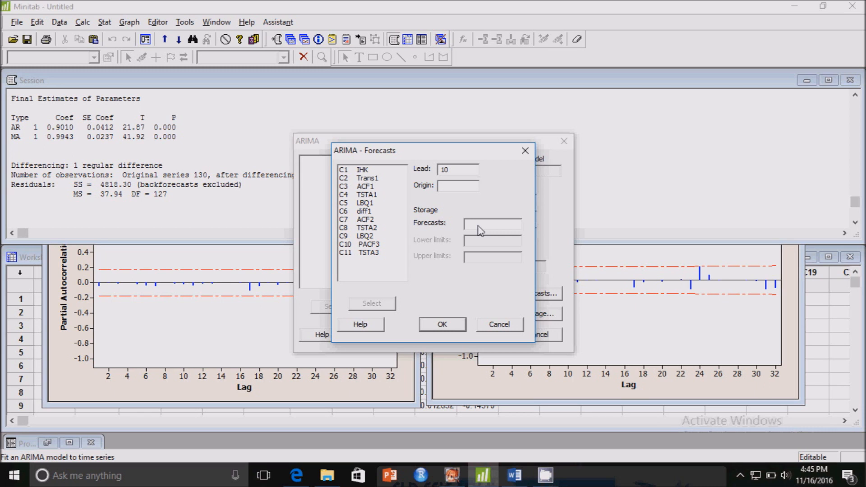
{"action": "type", "text": "C18"}
{"action": "left_click", "coordinate": [456, 327]}
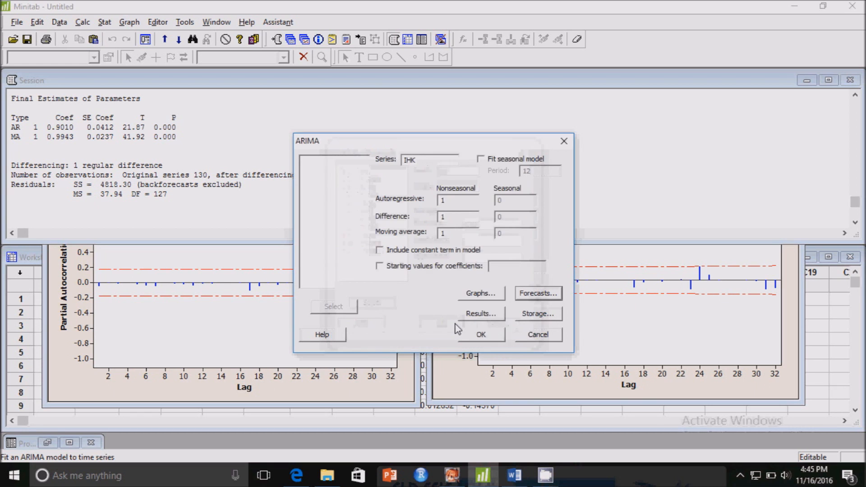
{"action": "left_click", "coordinate": [481, 335]}
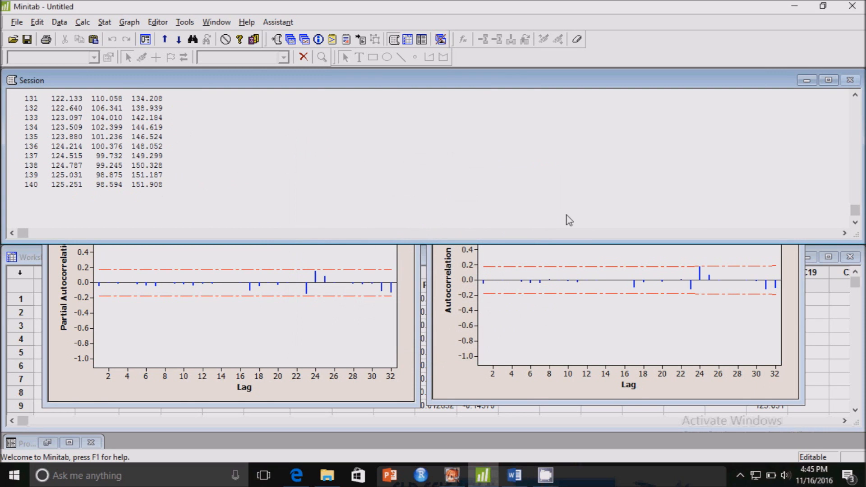
{"action": "left_click", "coordinate": [855, 95]}
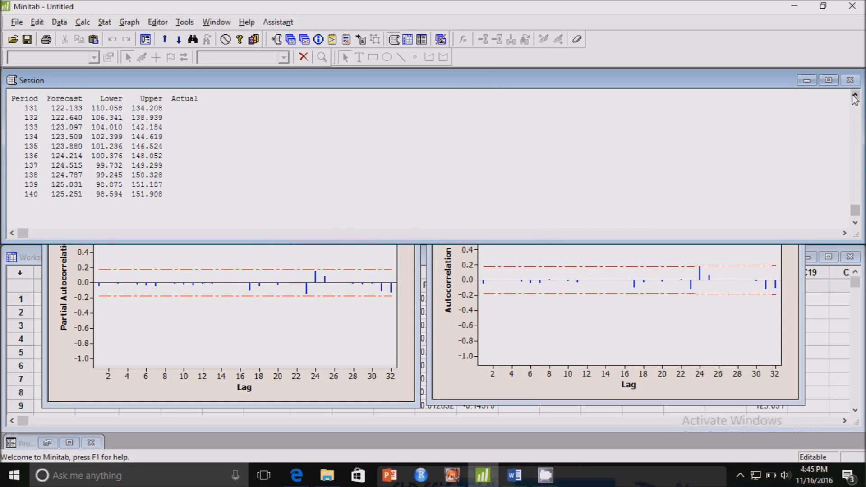
{"action": "left_click", "coordinate": [855, 95]}
Step: Name worksheet column C18 "Forecast"
{"action": "left_click", "coordinate": [819, 333]}
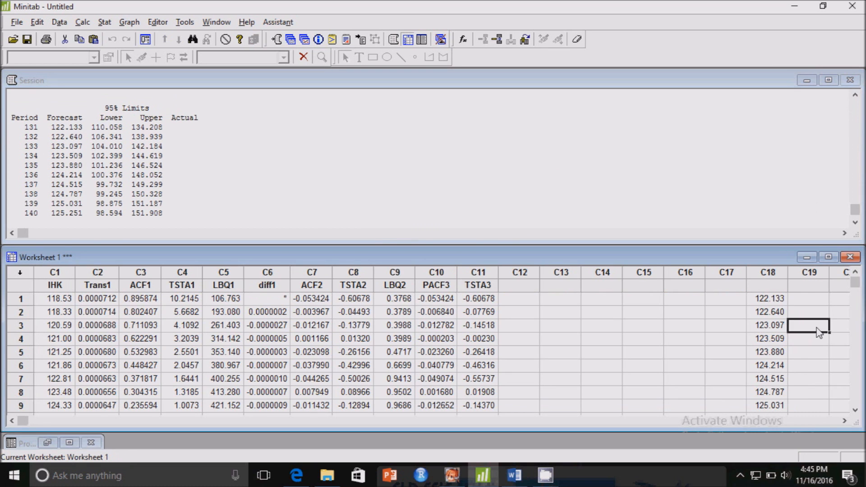
{"action": "left_click", "coordinate": [771, 290]}
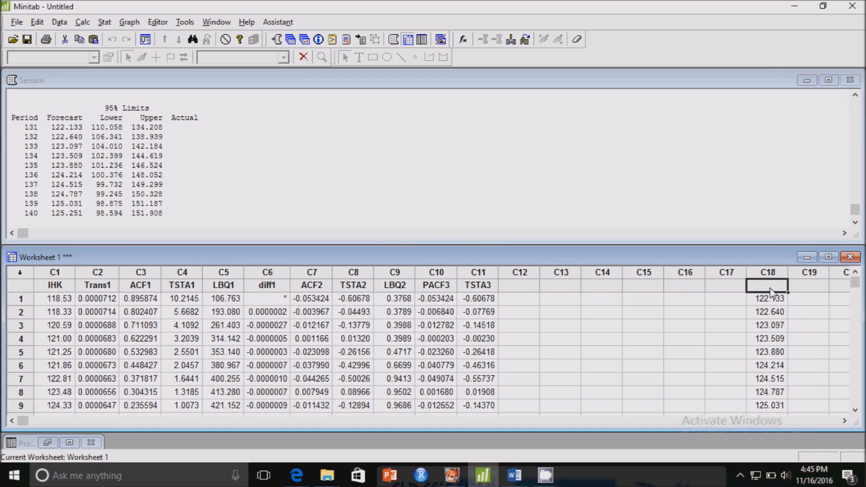
{"action": "type", "text": "Forecast"}
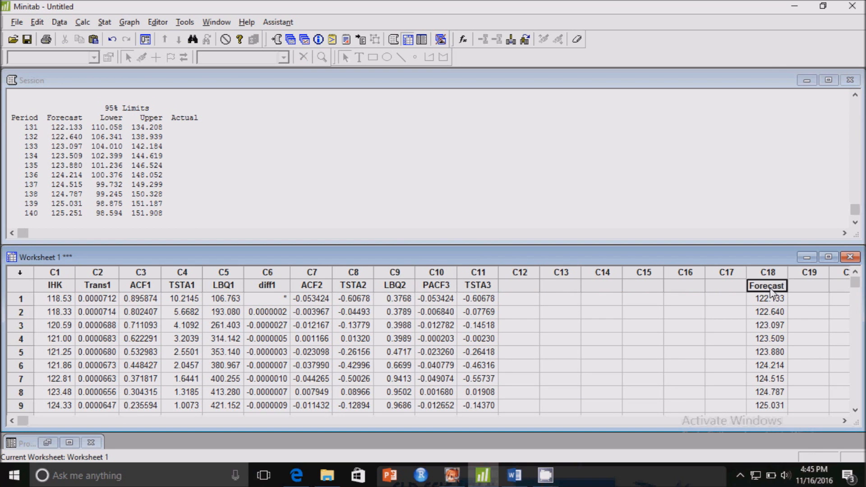
Step: Look through the stored forecast values in column C18 and minimize the program window
{"action": "left_click", "coordinate": [855, 411]}
{"action": "left_click", "coordinate": [856, 410]}
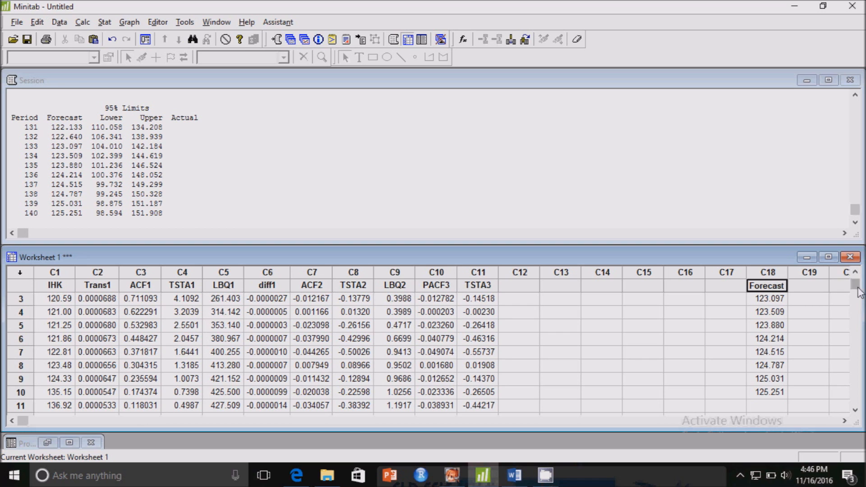
{"action": "left_click", "coordinate": [856, 272]}
{"action": "left_click", "coordinate": [855, 273]}
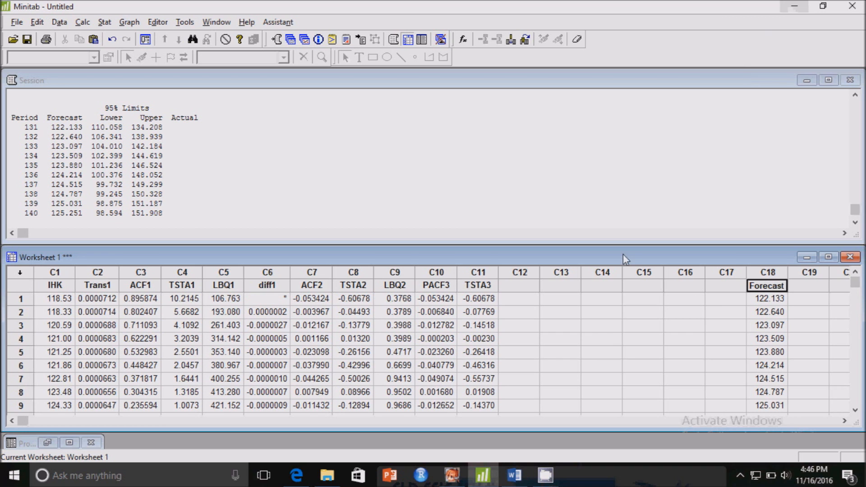
{"action": "left_click", "coordinate": [795, 6]}
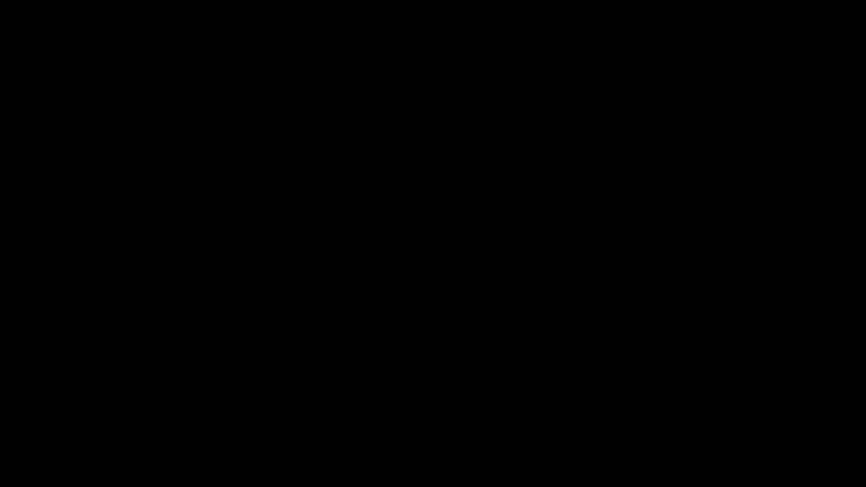